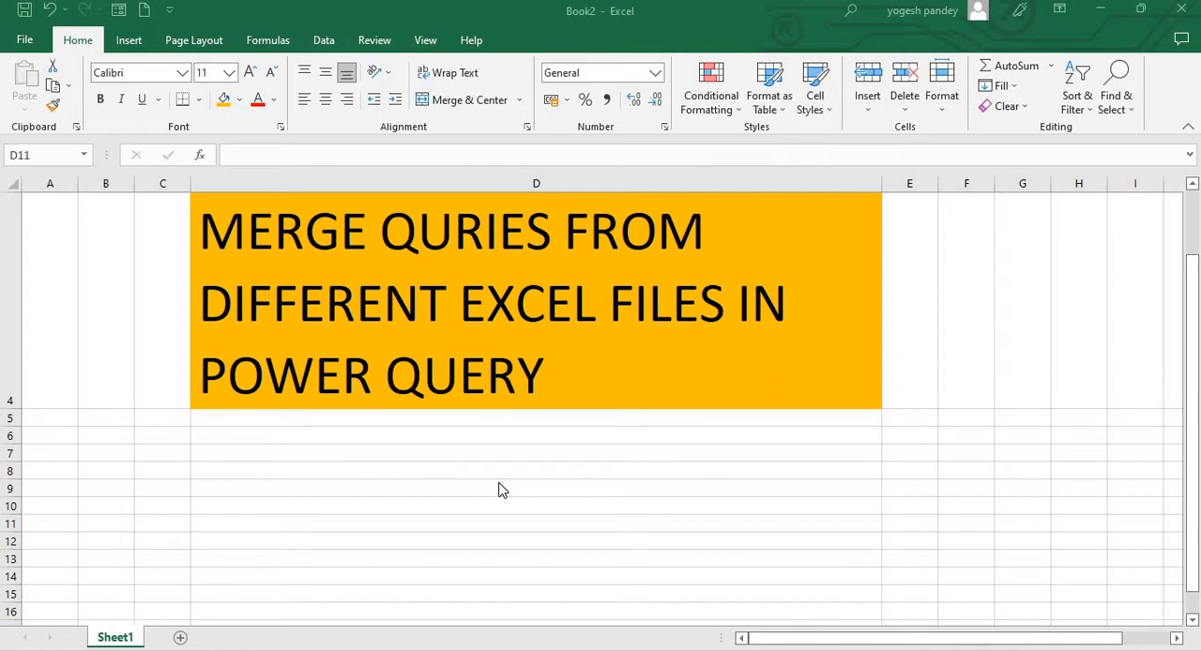
Open the PRICE workbook from the MERGE folder in File Explorer and review its product and price columns
click(539, 428)
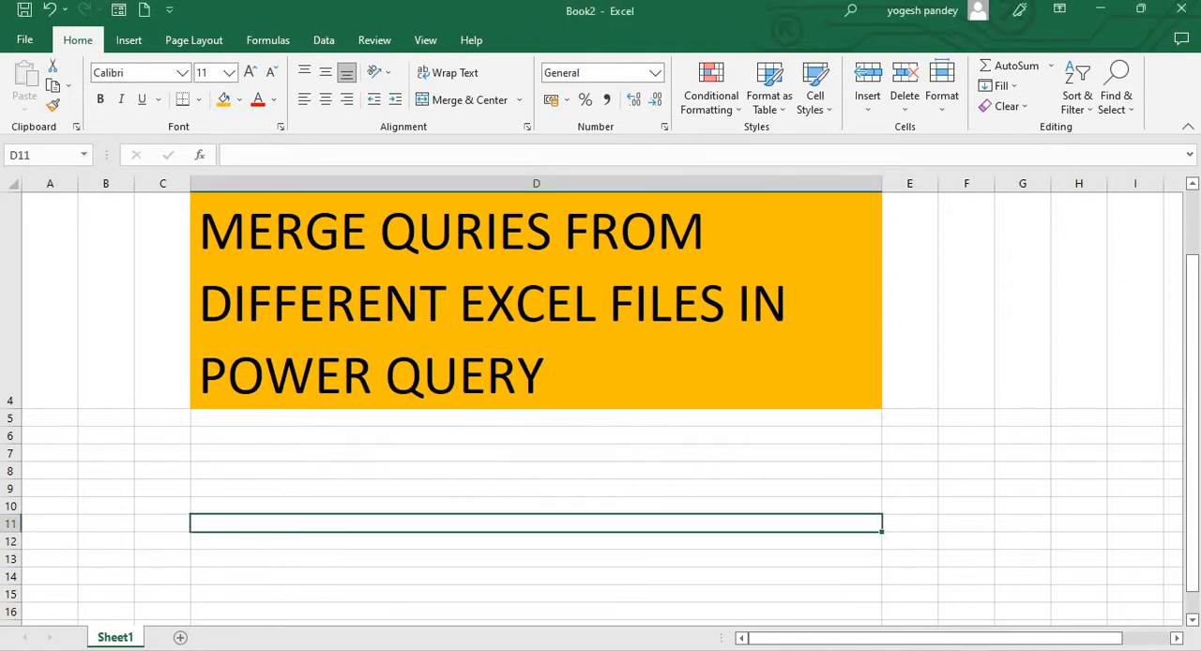
mouse_move(150, 647)
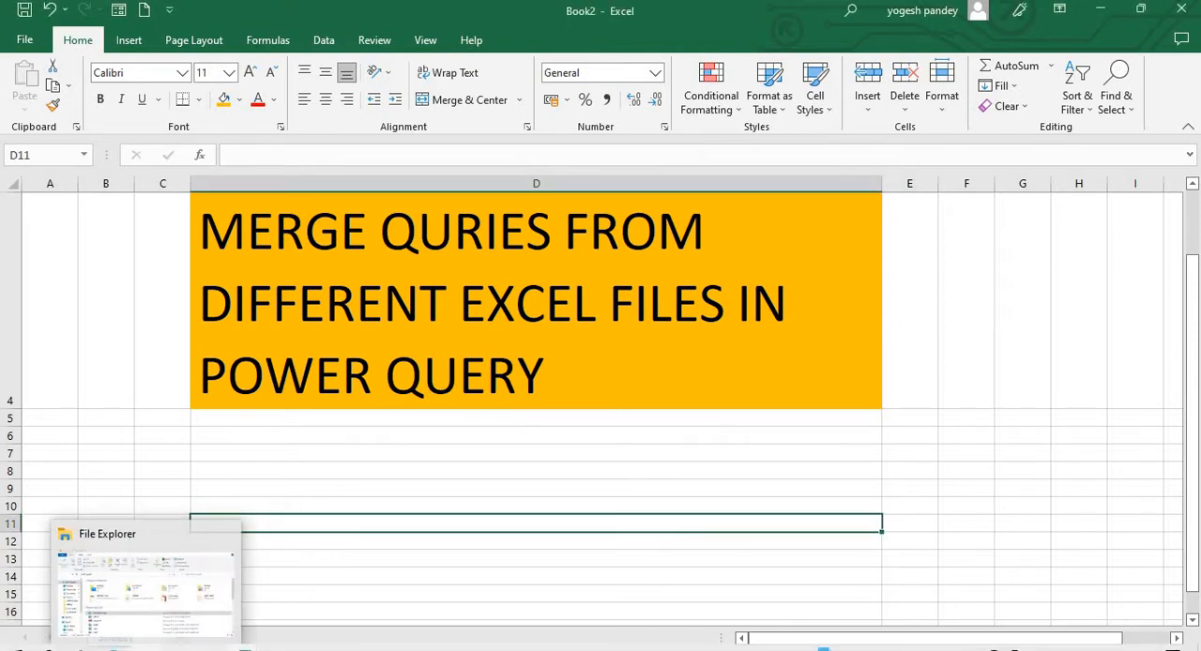
click(204, 591)
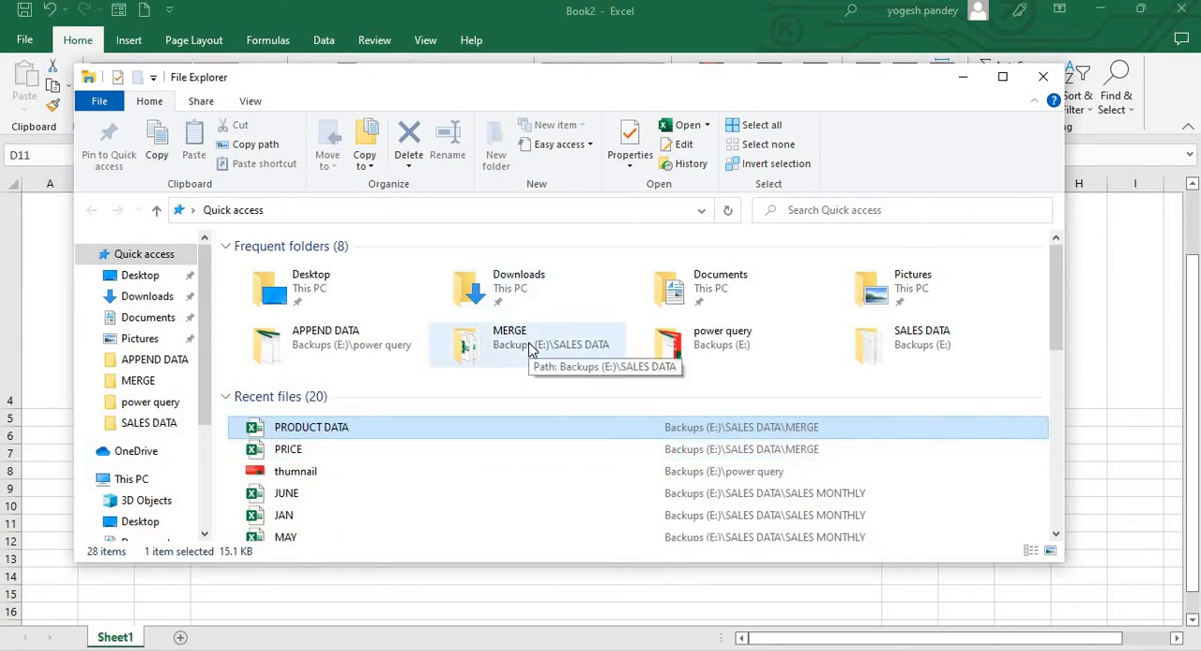
double_click(530, 349)
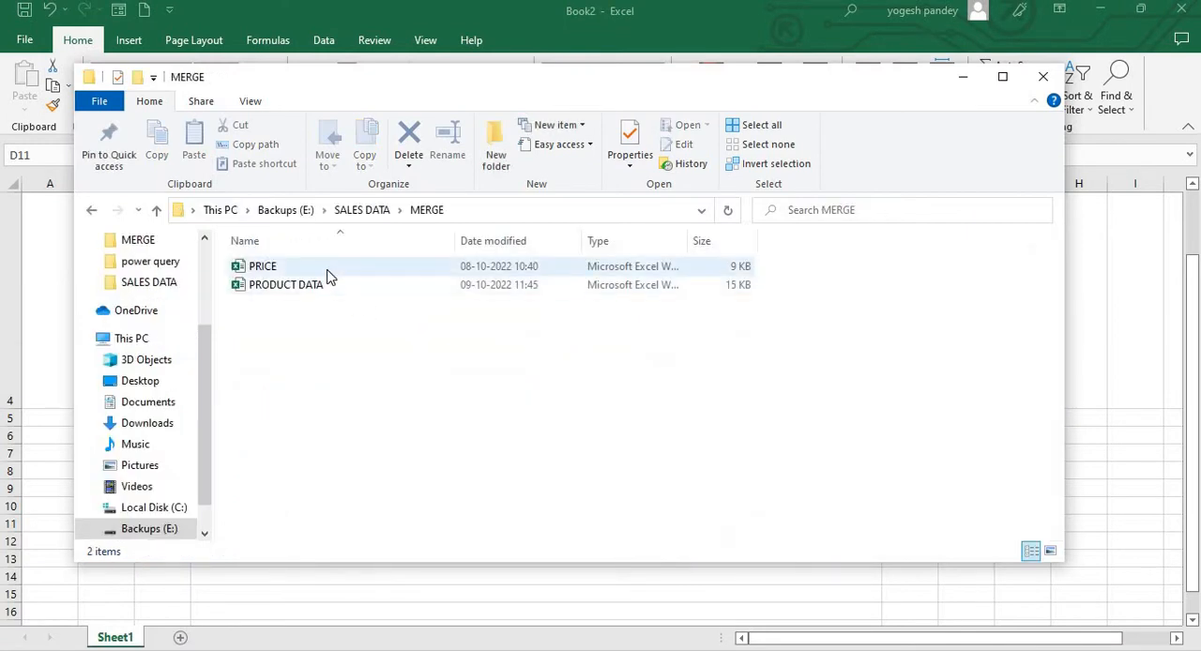
click(327, 270)
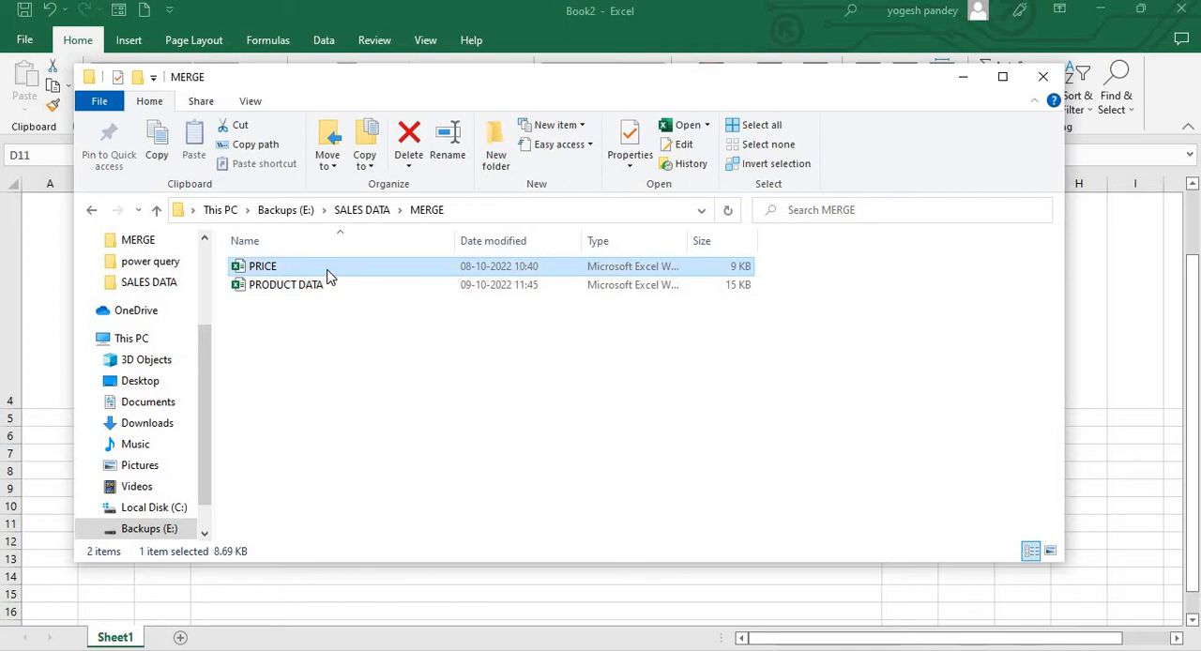
key(alt+Tab)
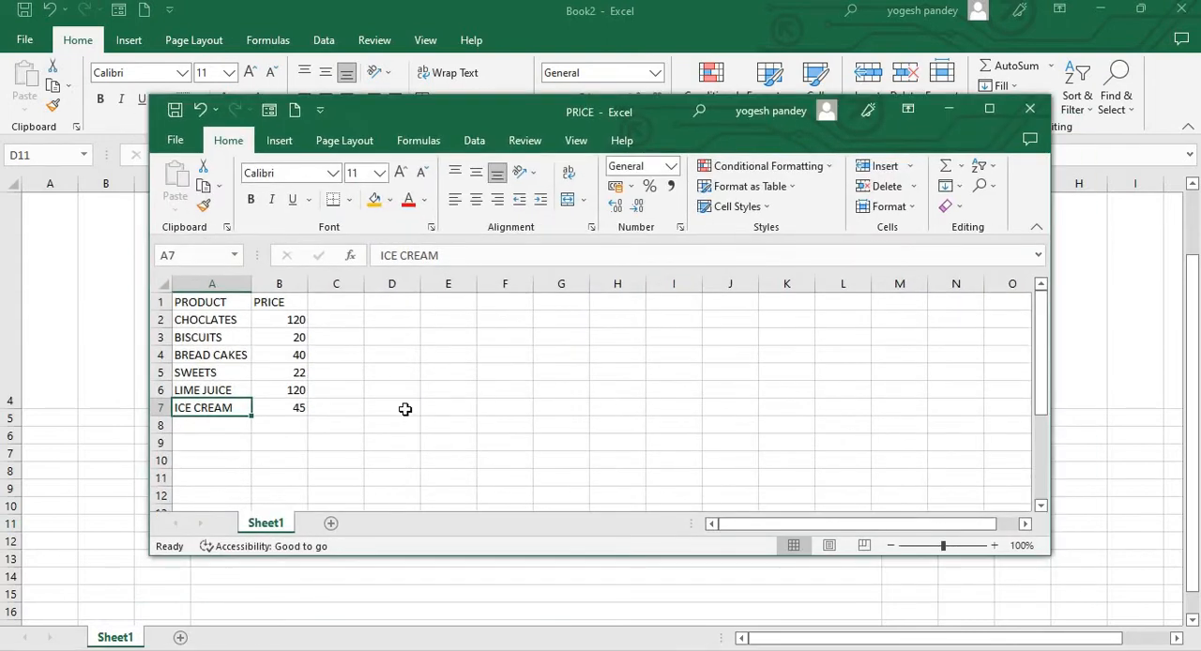
click(405, 409)
click(247, 357)
click(236, 336)
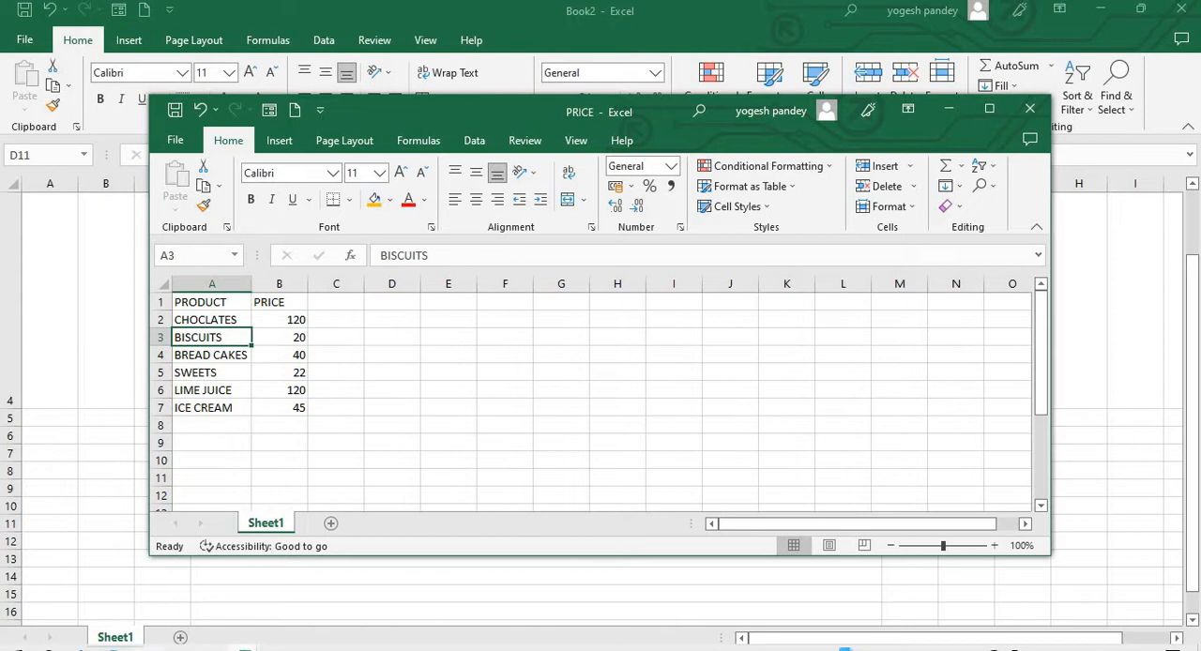
Open the PRODUCT DATA workbook from the MERGE folder and examine the columns of its SALES OF PRODUCT sheet
mouse_move(147, 647)
click(191, 627)
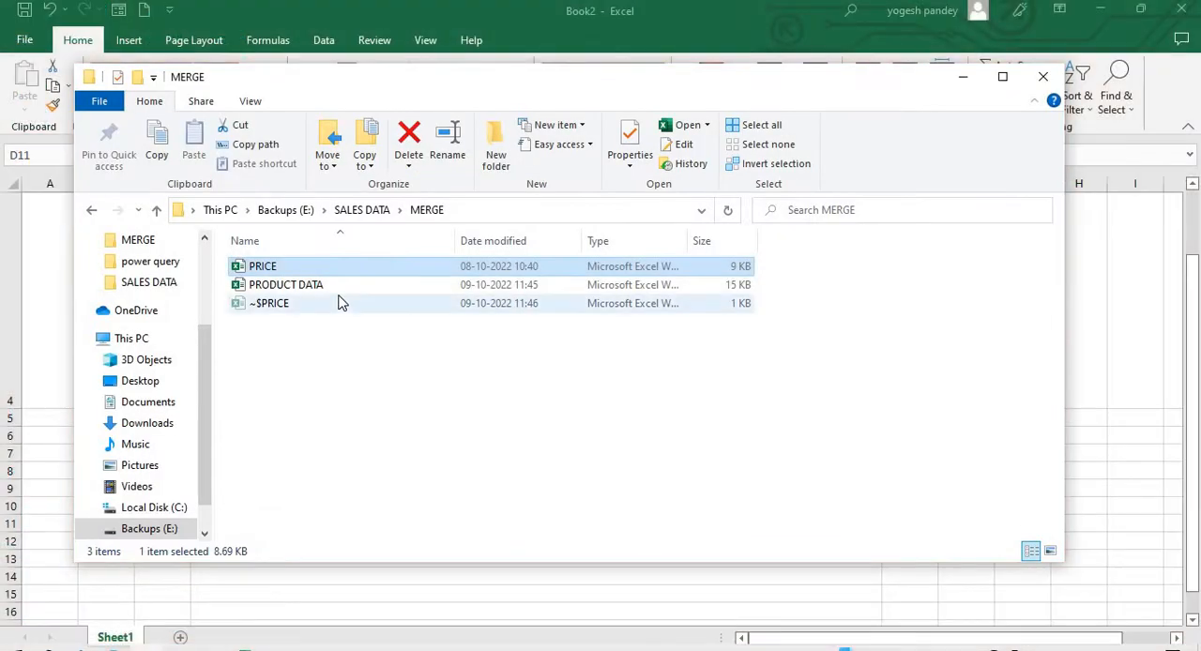
double_click(340, 293)
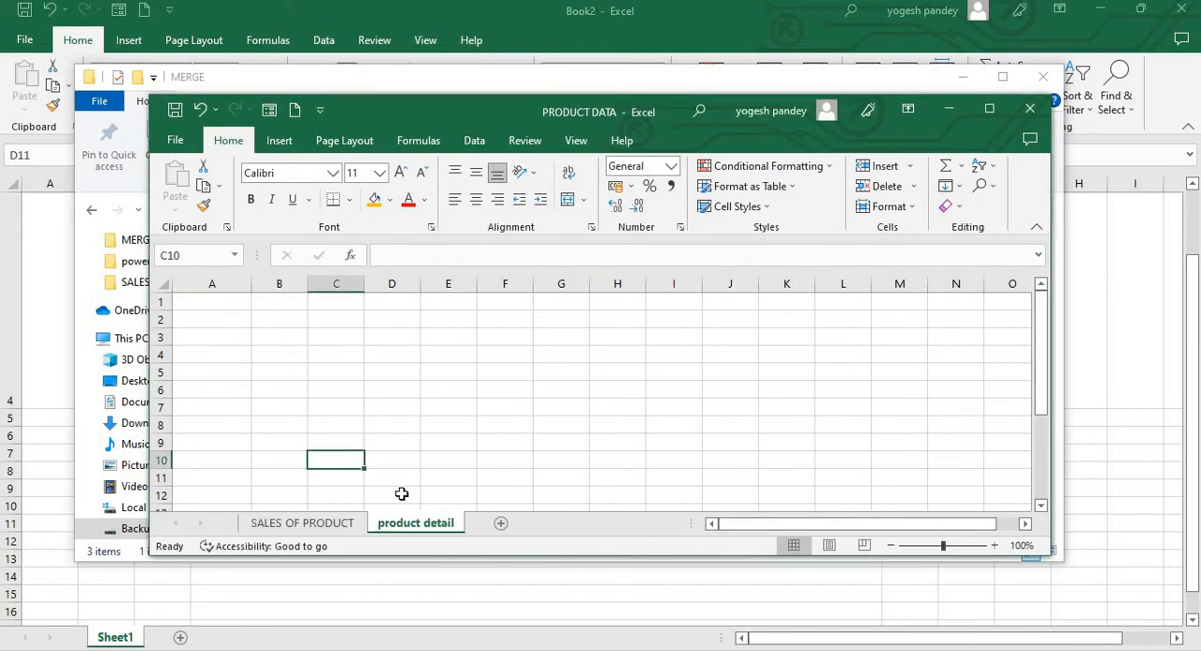
click(330, 525)
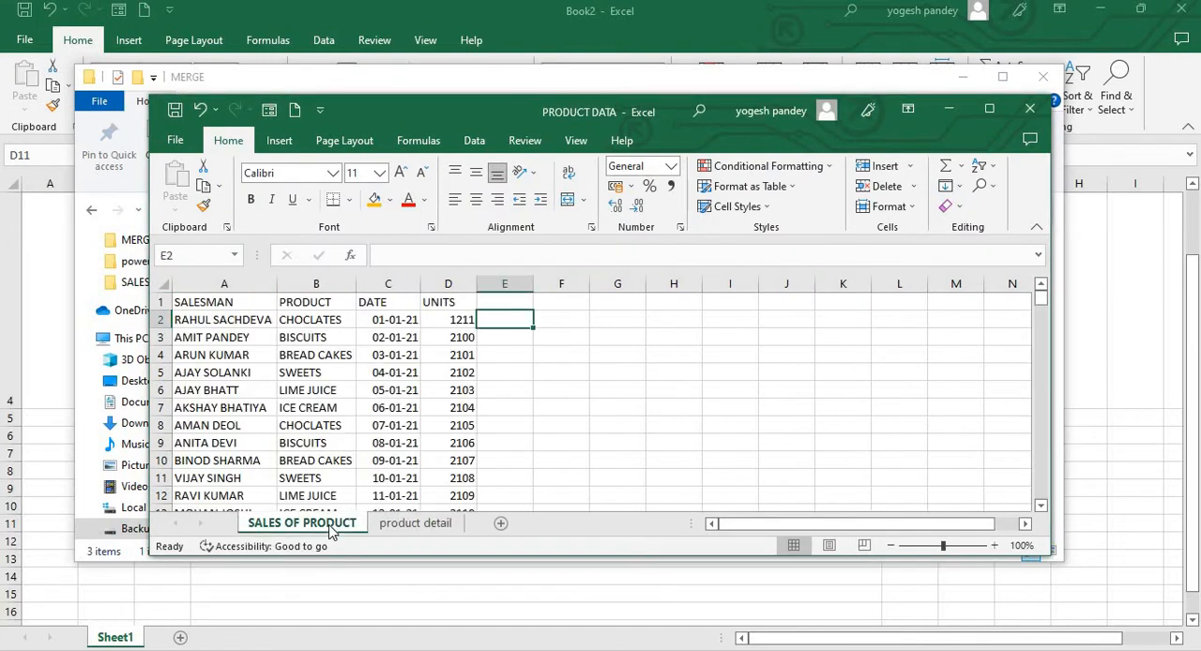
click(222, 337)
click(214, 302)
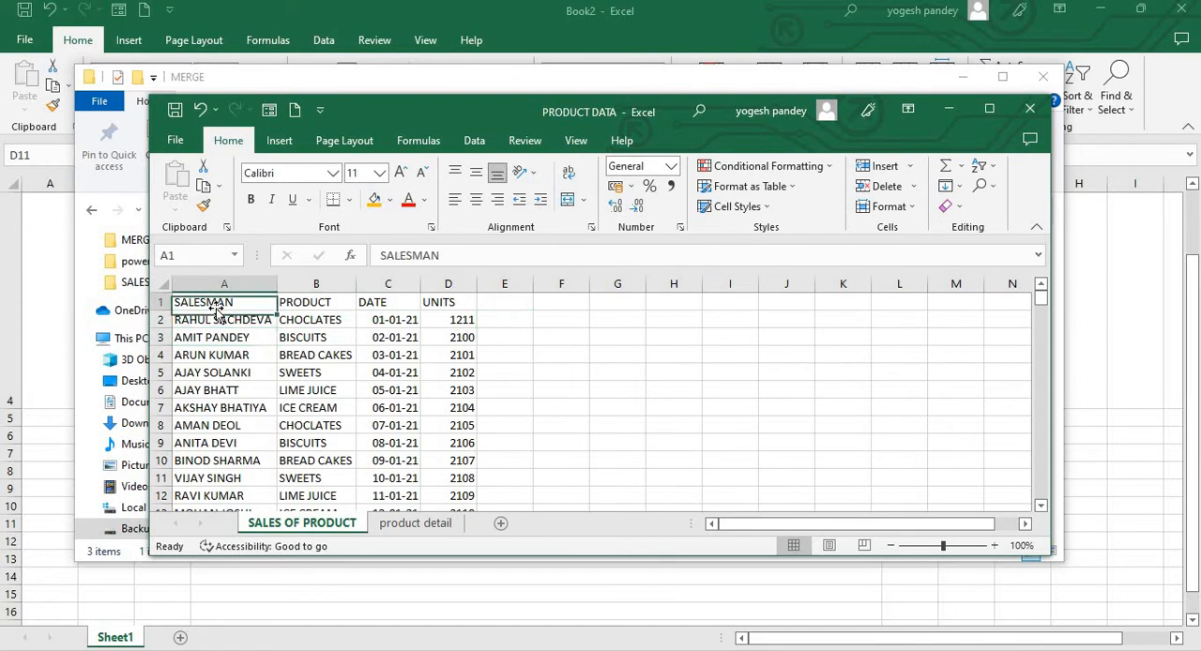
click(234, 407)
click(394, 407)
click(455, 425)
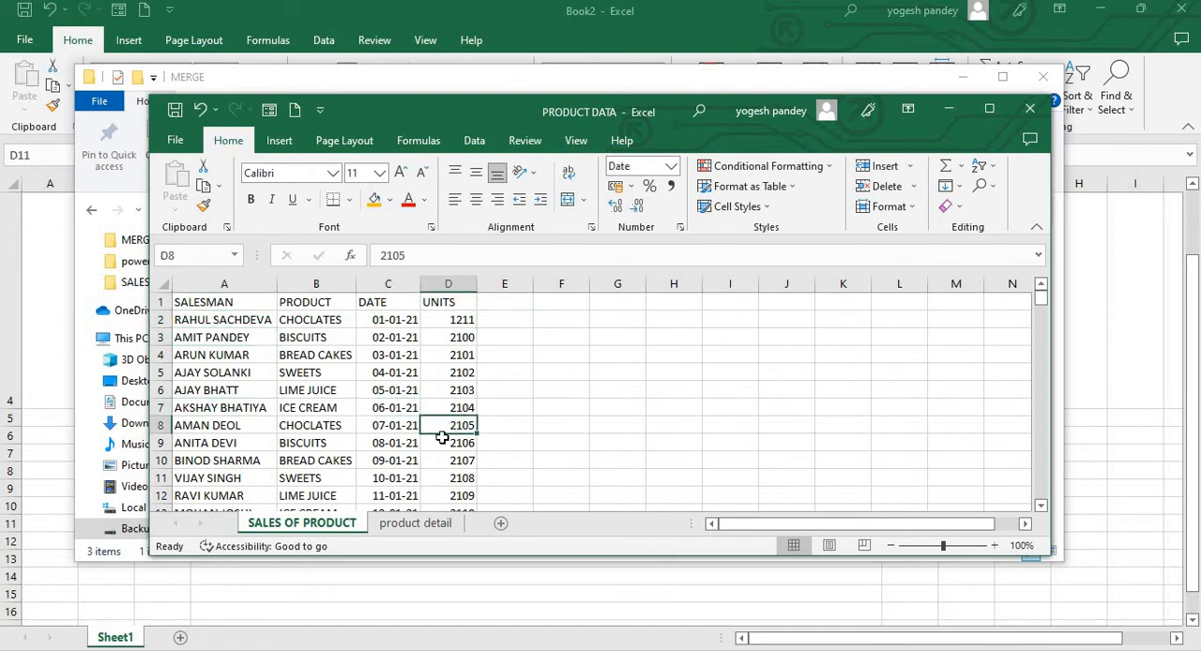
Delete the empty product detail sheet from the PRODUCT DATA workbook
click(425, 526)
right_click(424, 524)
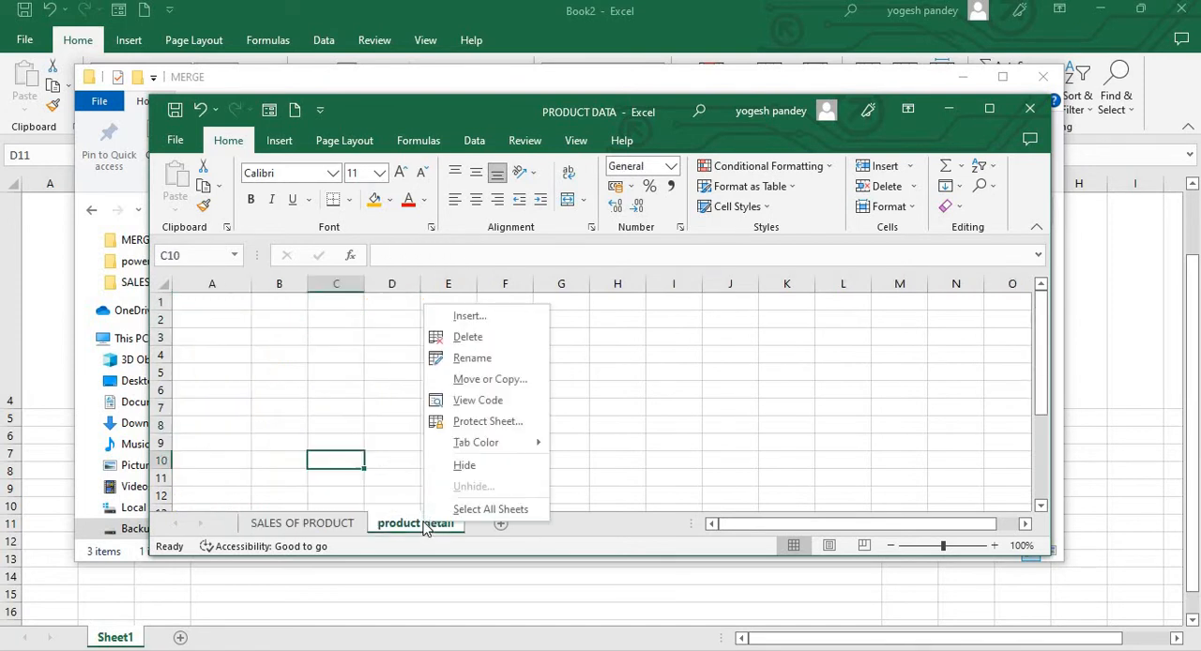
click(505, 343)
click(343, 423)
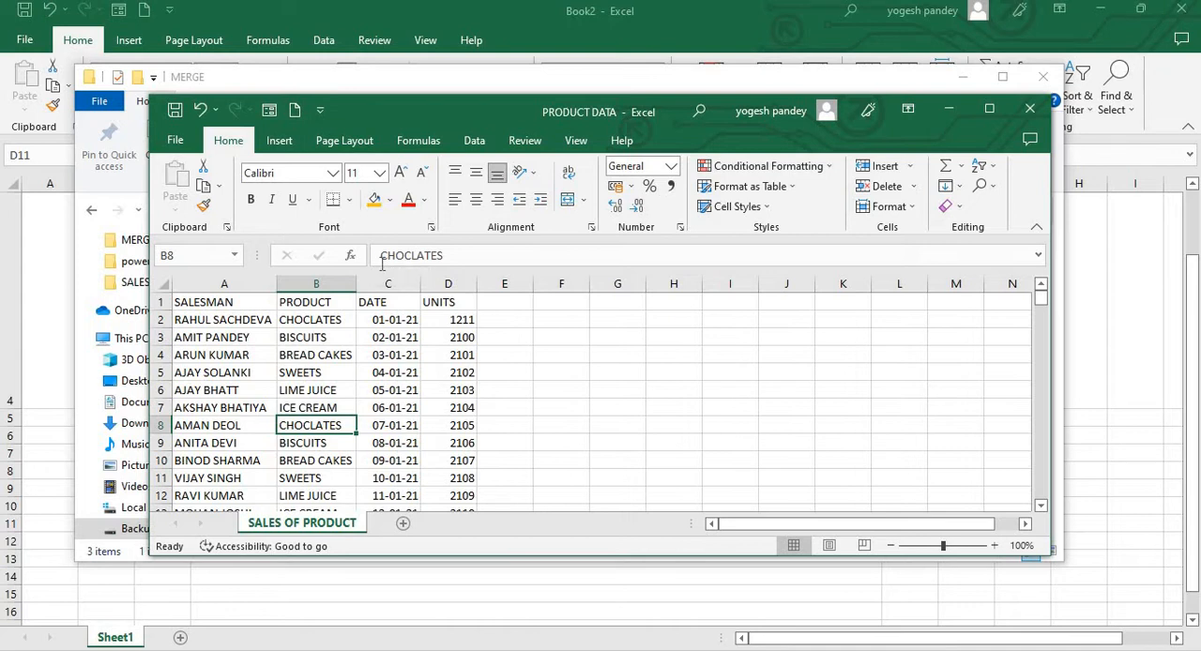
Close the PRODUCT DATA and PRICE workbooks and the MERGE folder window, returning to Book2
click(1042, 77)
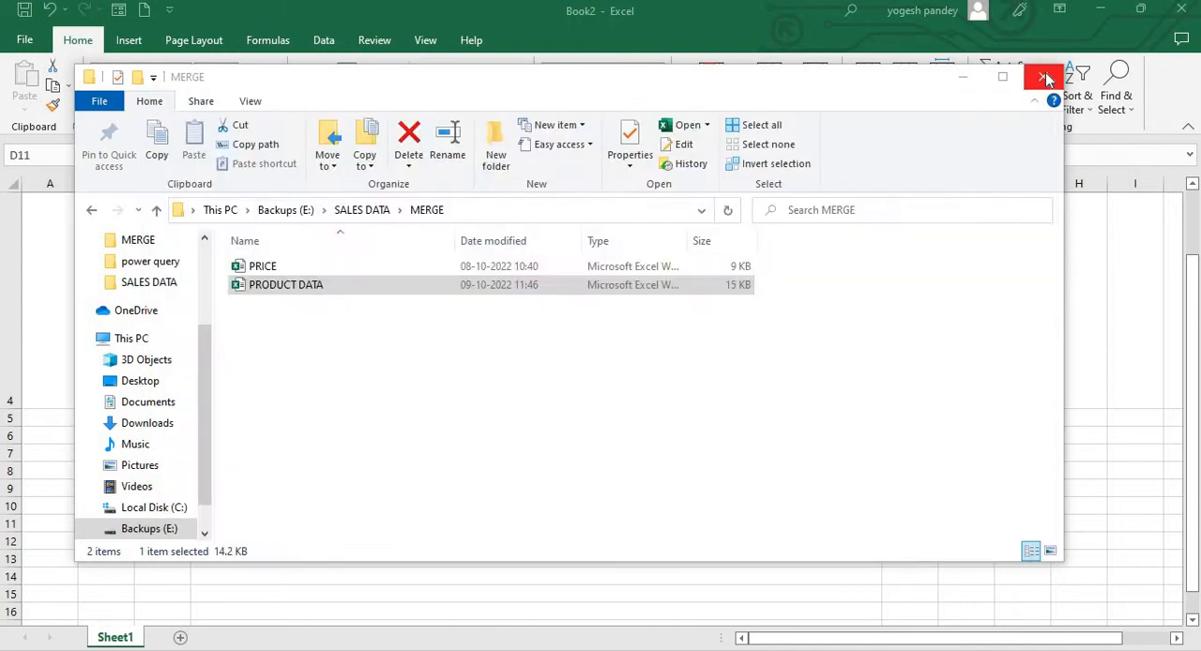
click(1032, 111)
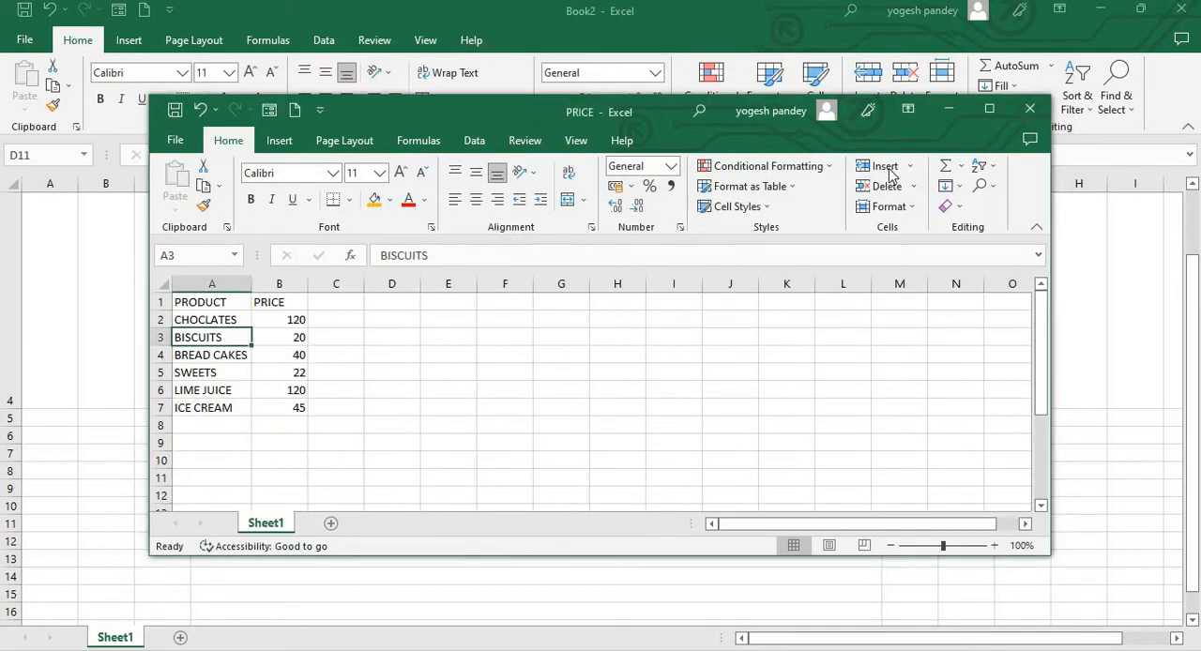
click(1032, 111)
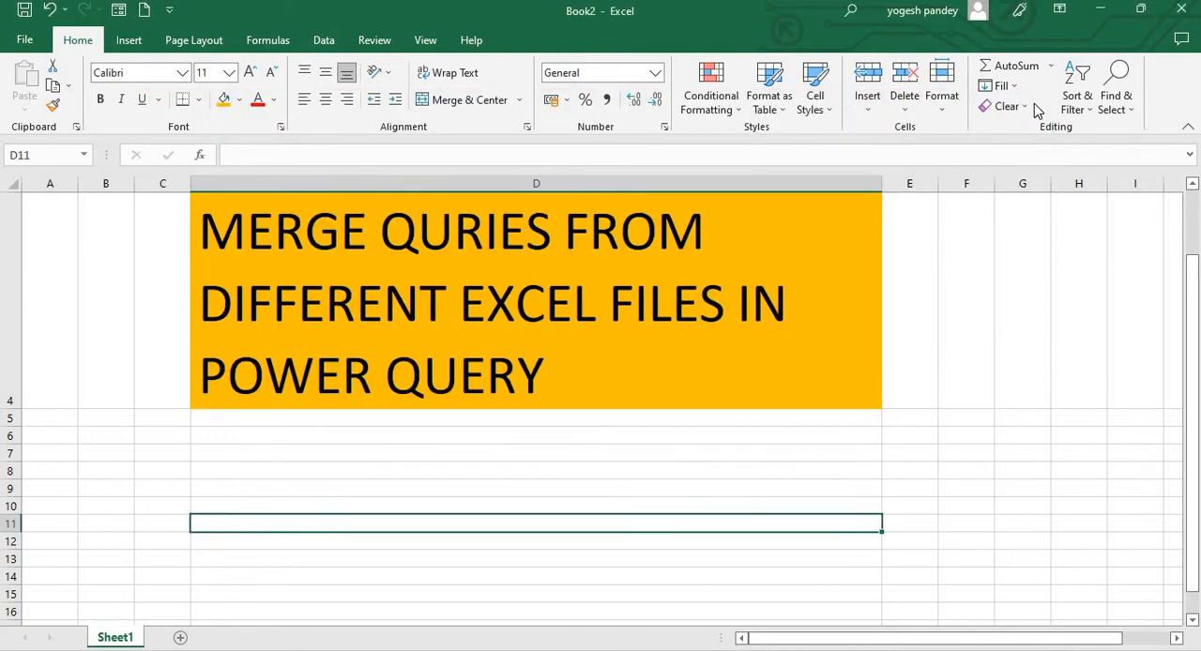
Add a new worksheet and import the PRODUCT DATA workbook from the MERGE folder as a new query source
click(649, 335)
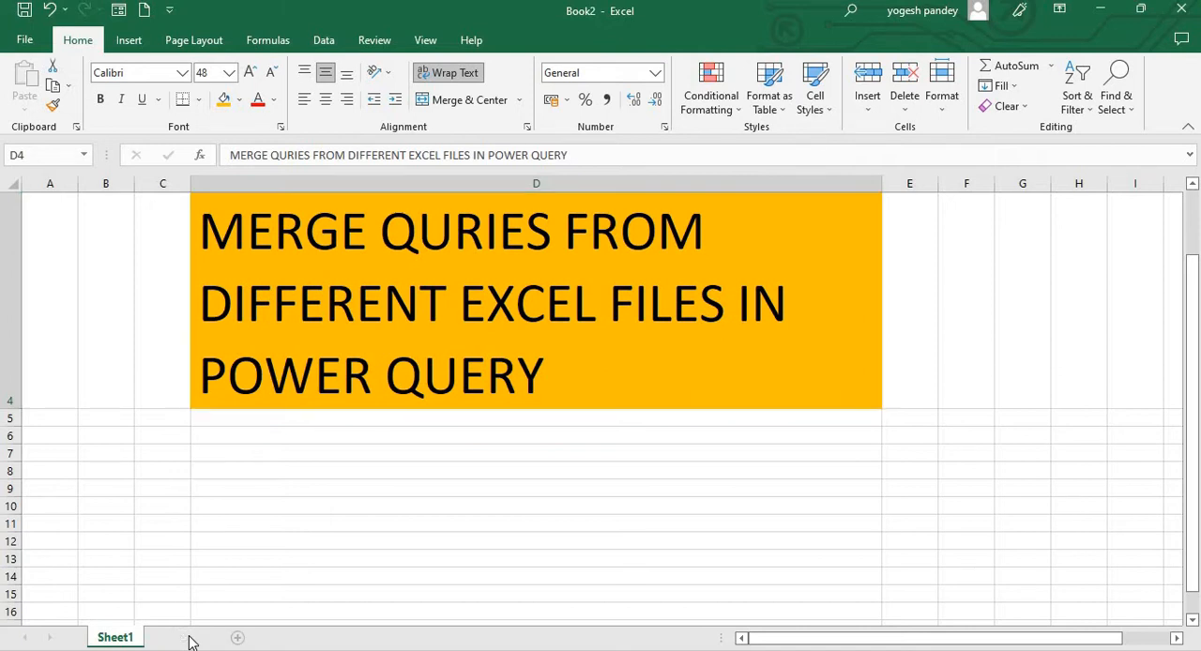
click(184, 638)
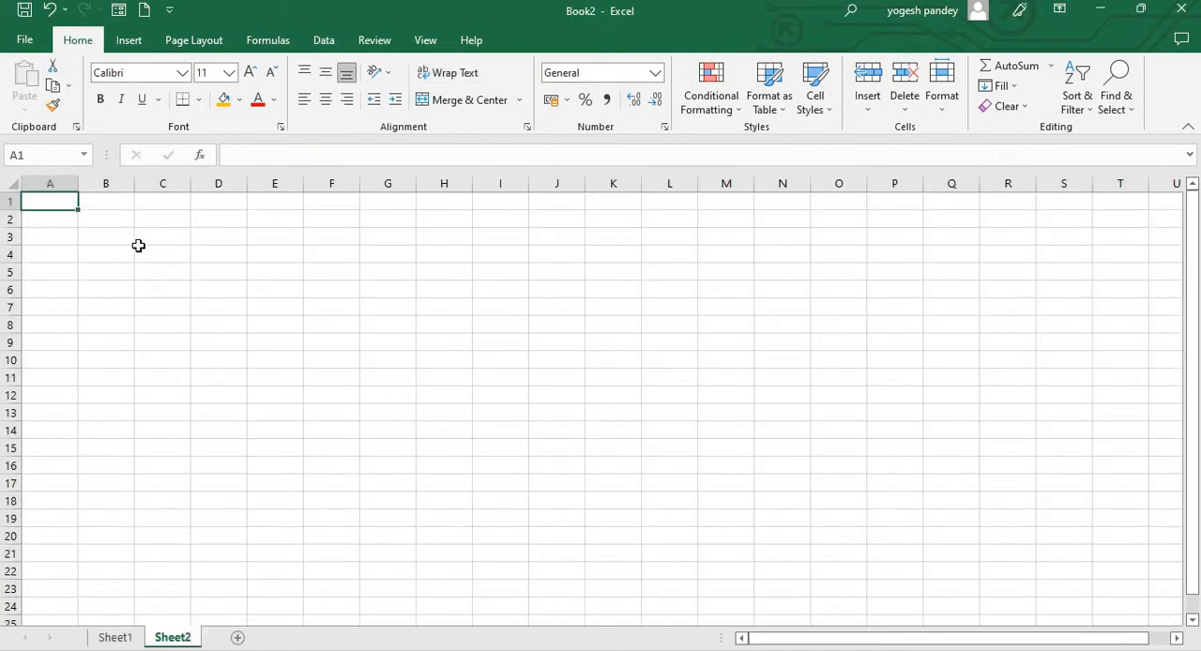
click(324, 41)
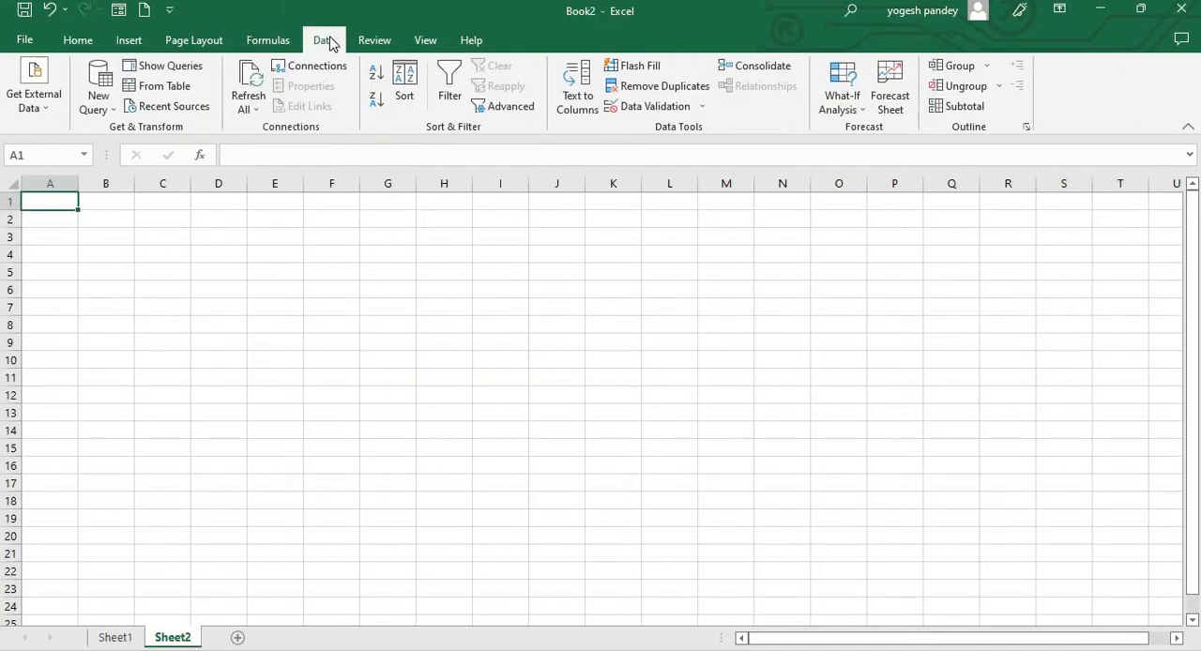
click(99, 109)
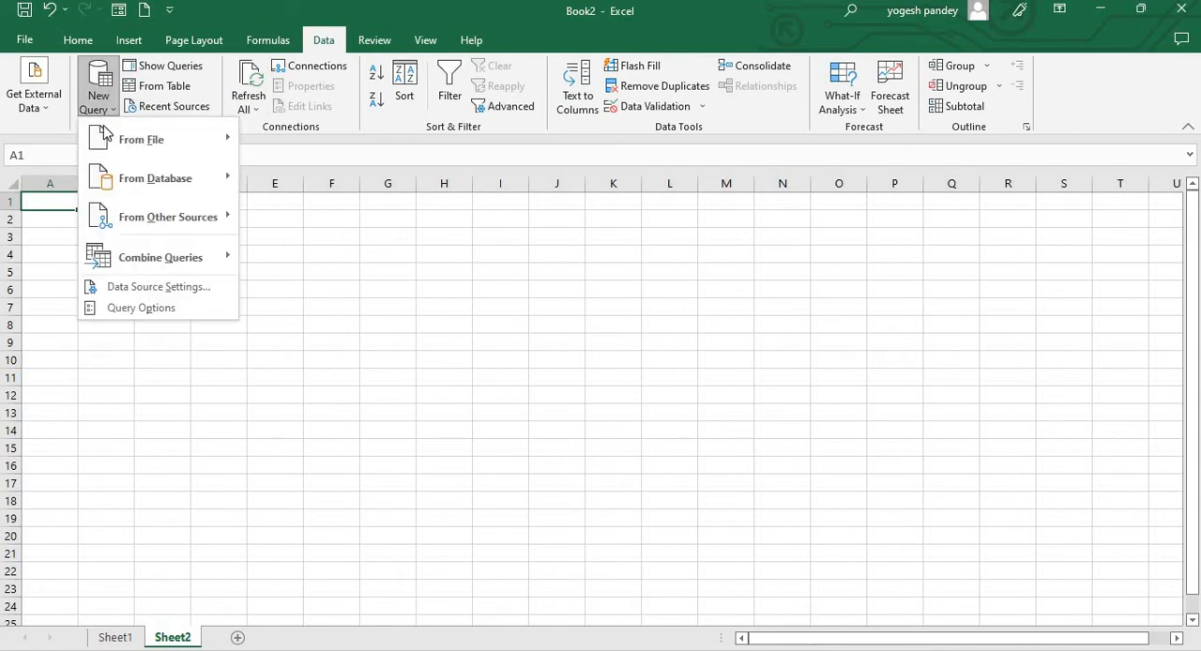
mouse_move(108, 137)
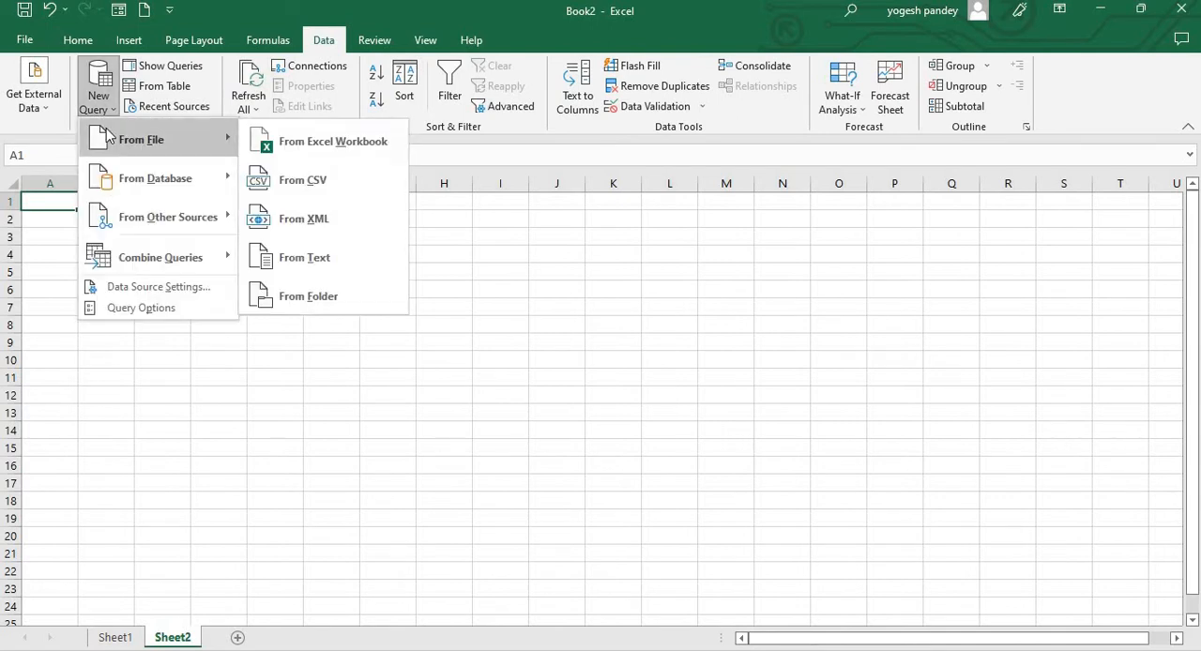
click(289, 140)
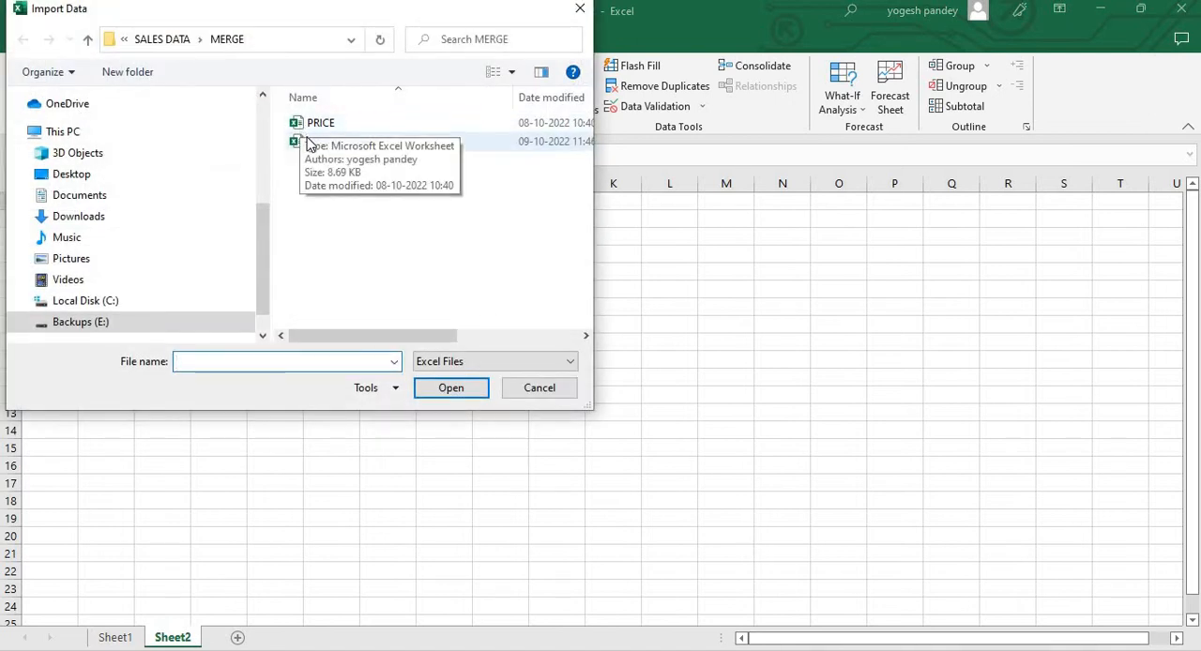
click(310, 143)
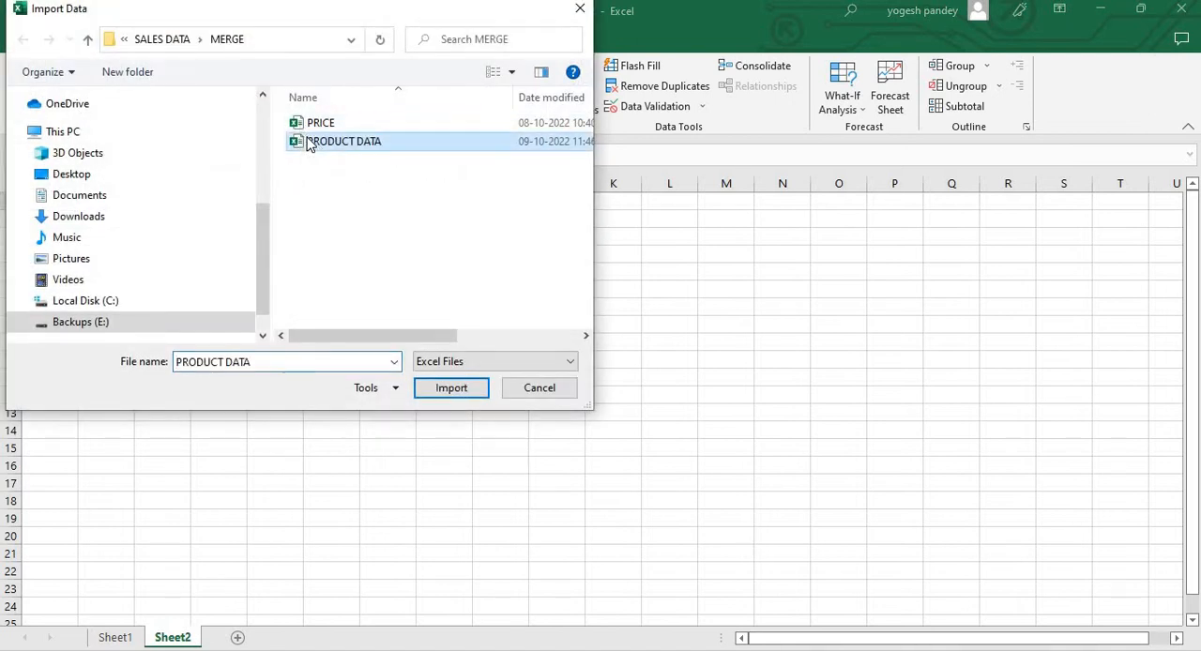
click(424, 386)
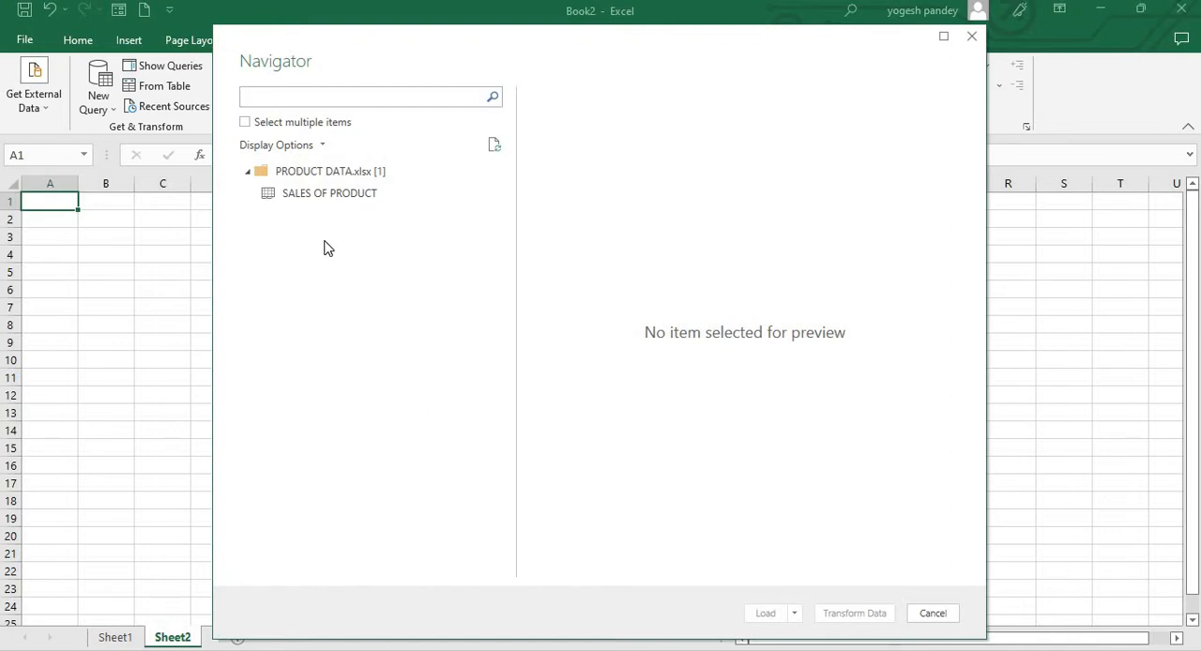
Load the SALES OF PRODUCT sheet with multiple-item selection, using Only Create Connection and adding the data to the Data Model
click(246, 123)
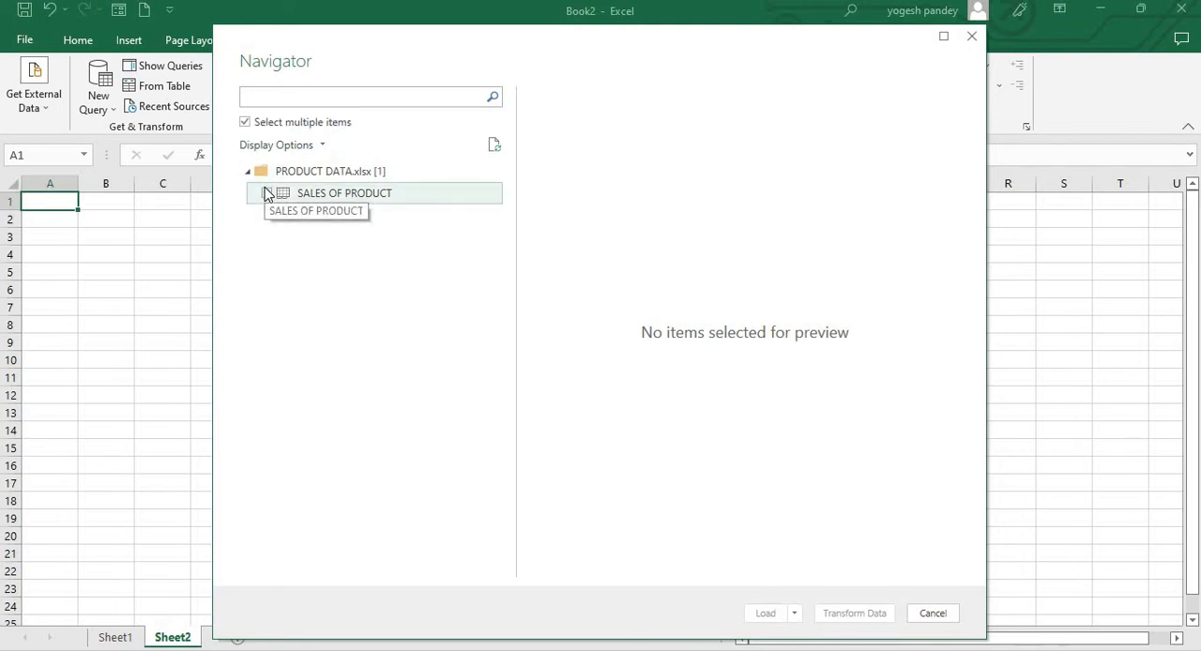
click(266, 193)
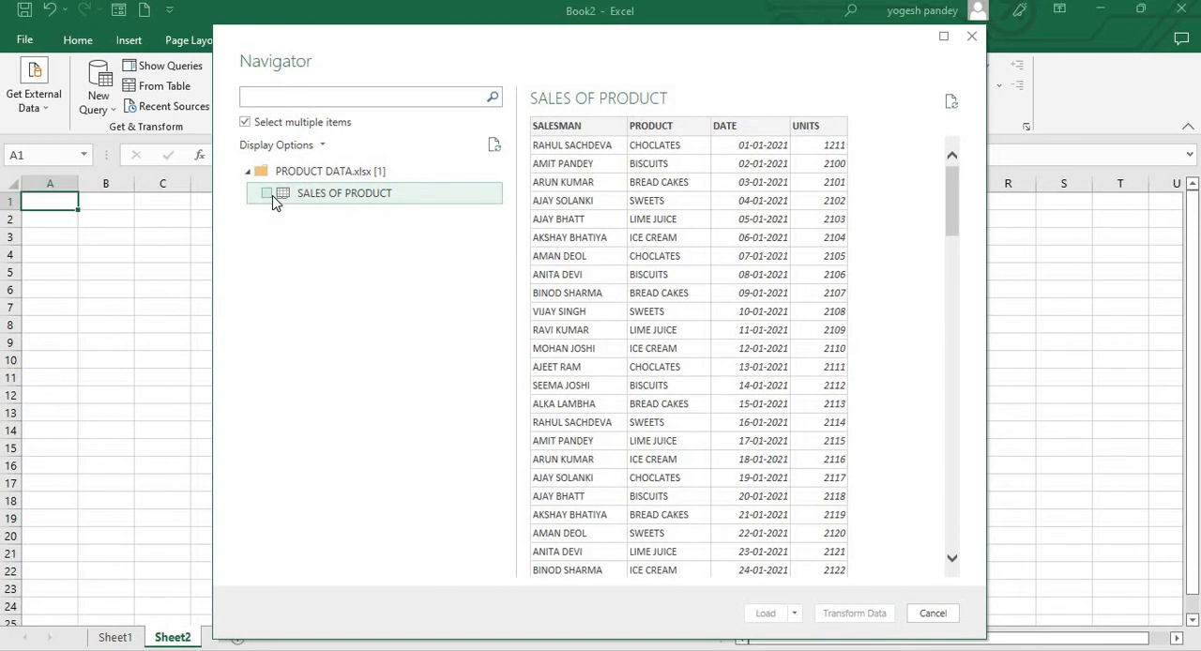
click(266, 194)
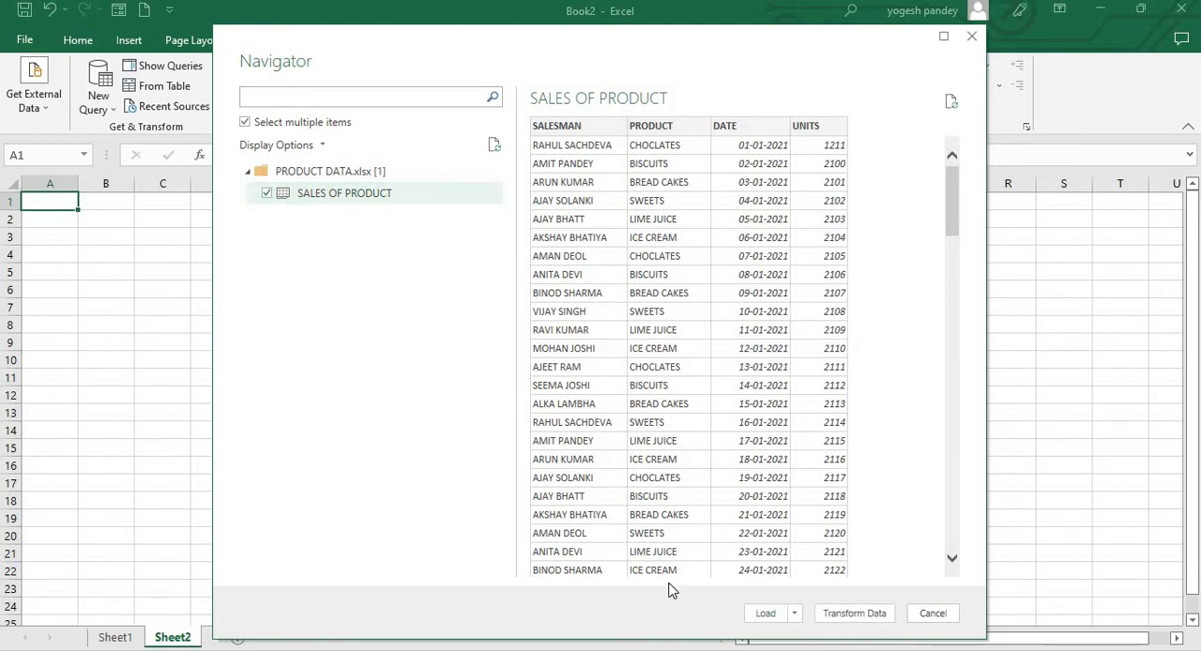
click(796, 616)
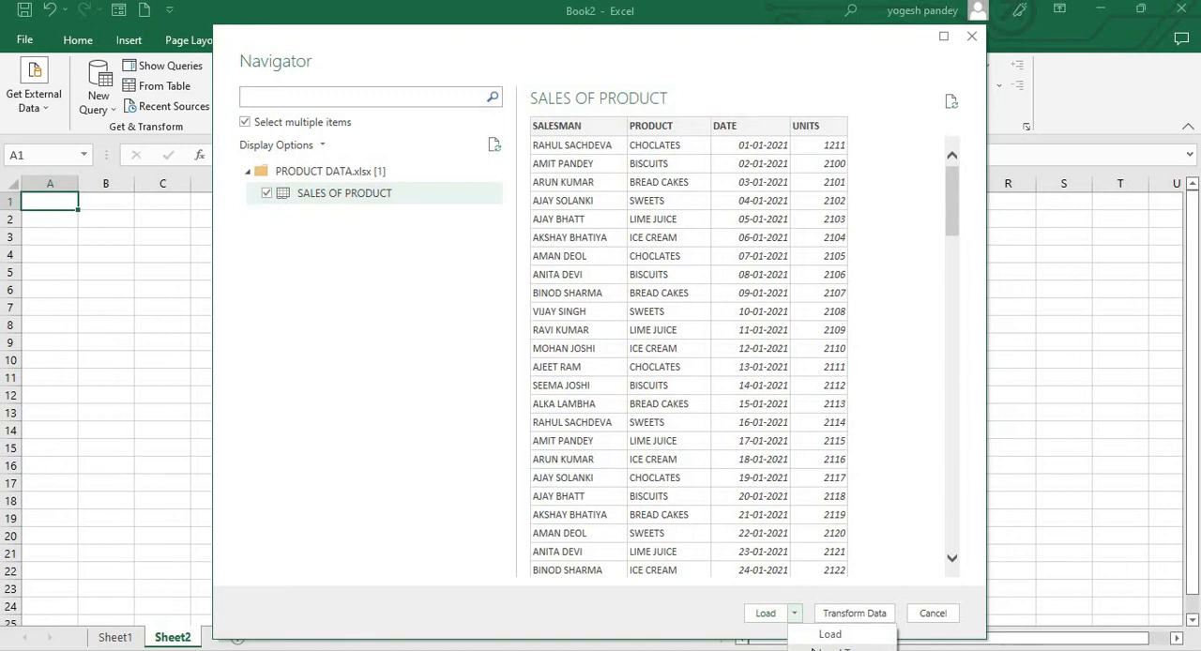
click(815, 647)
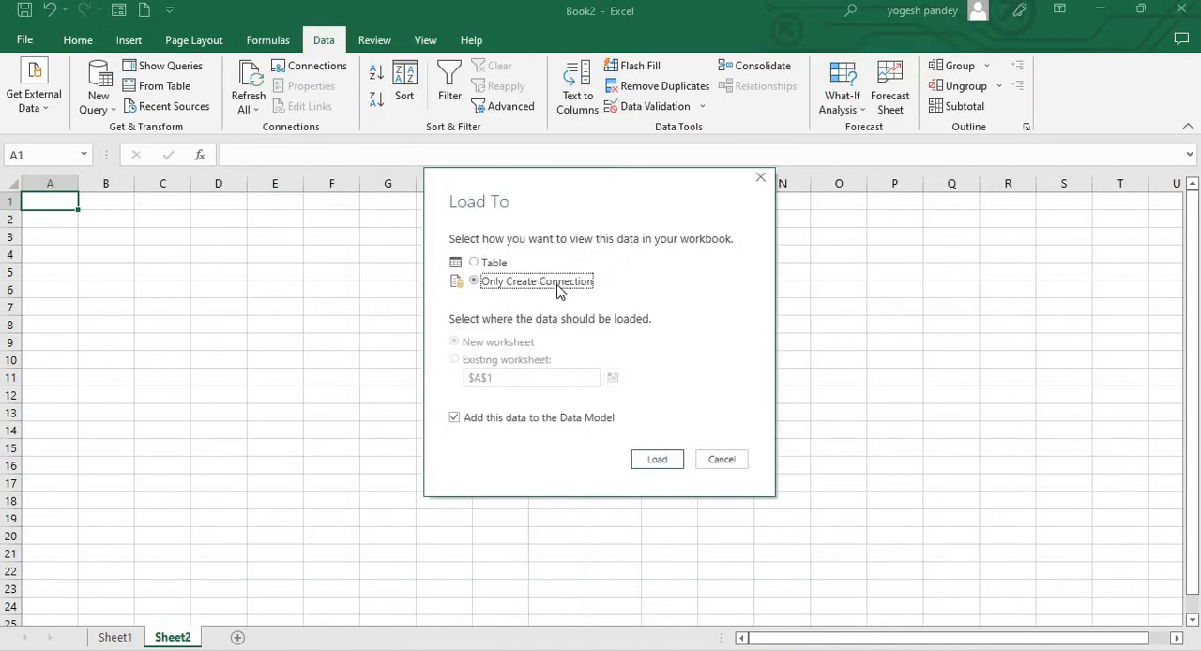
click(531, 282)
click(654, 461)
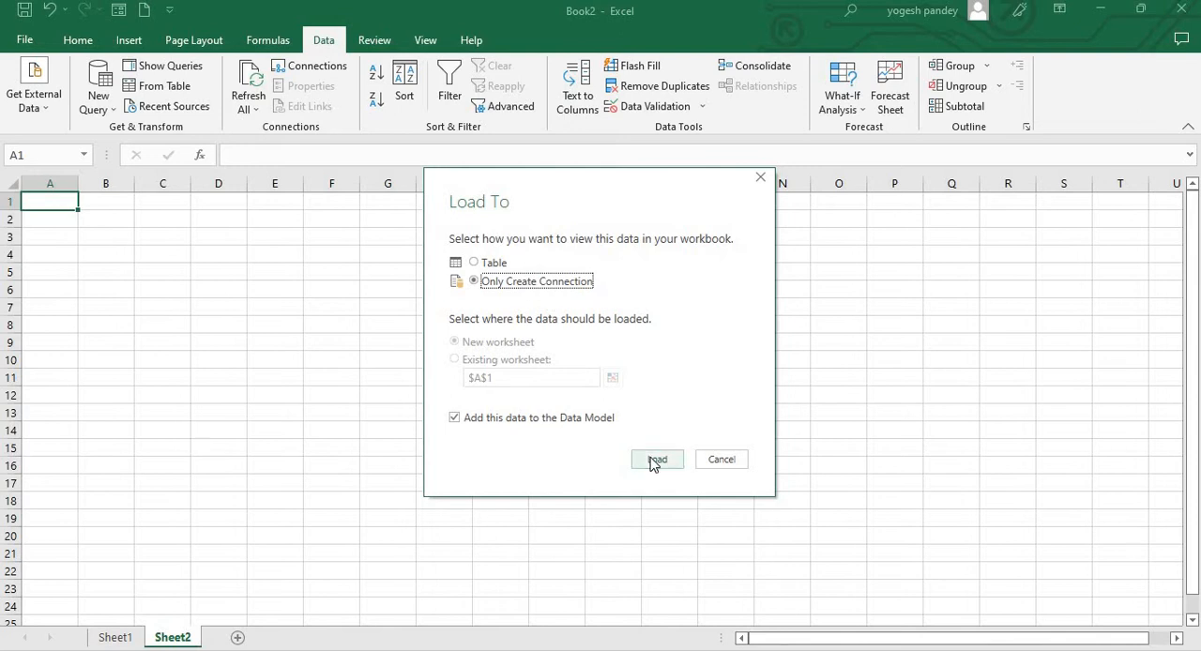
click(656, 460)
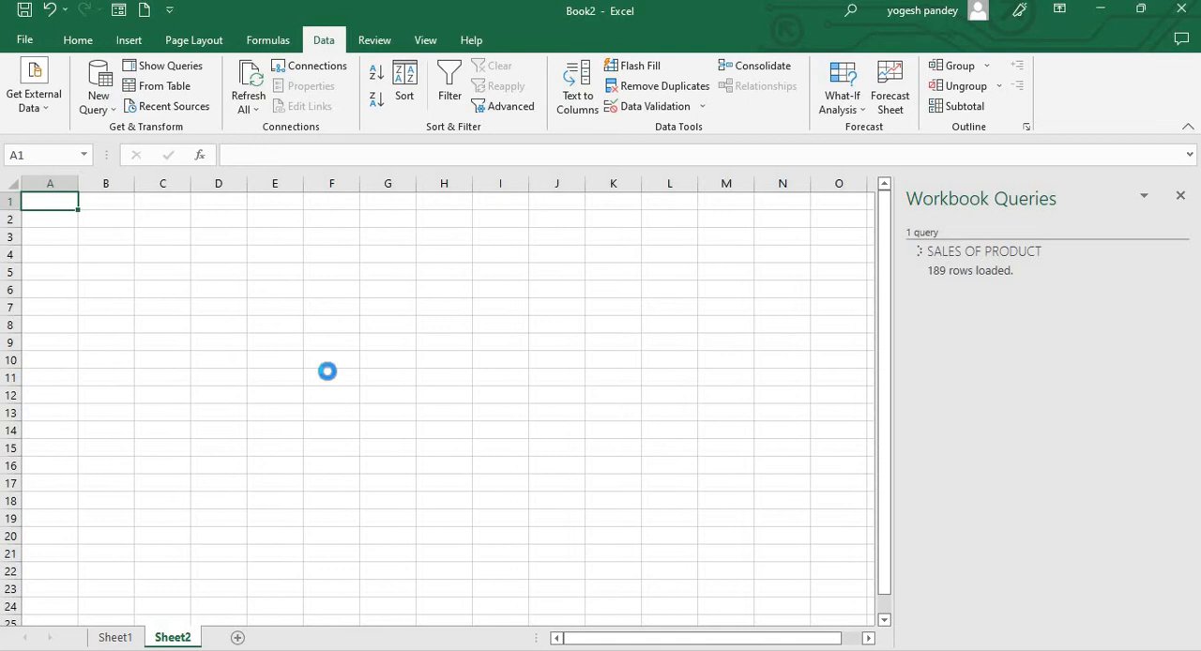
Import the PRICE workbook from the MERGE folder as a new query source
click(110, 113)
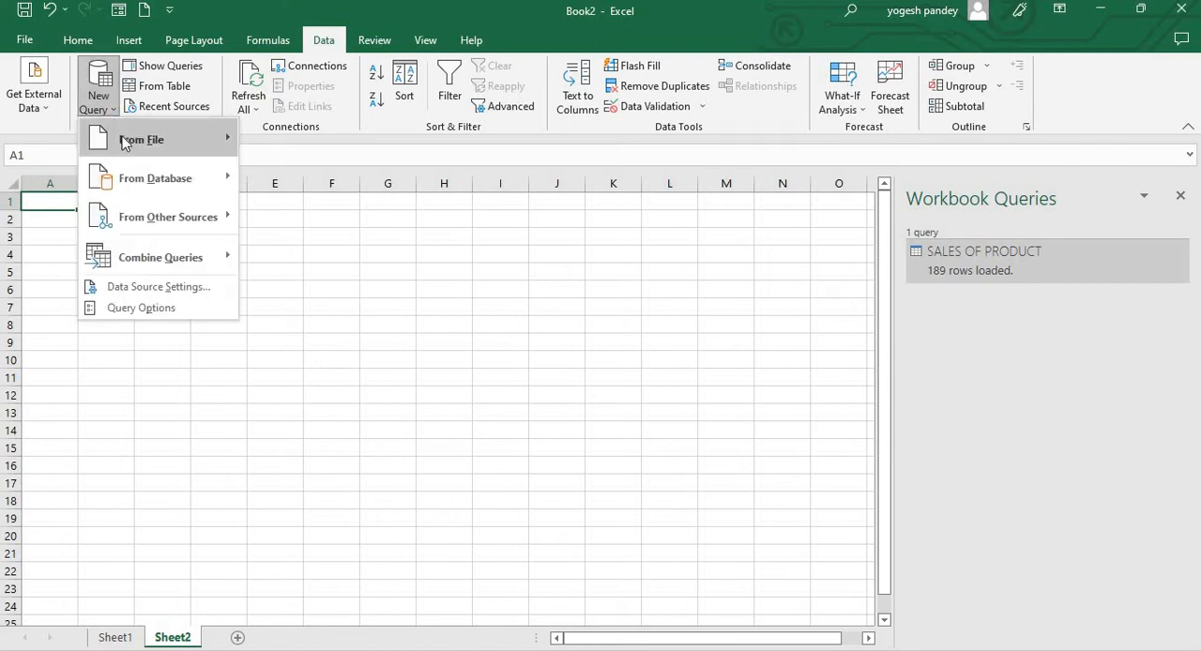
mouse_move(127, 141)
click(298, 141)
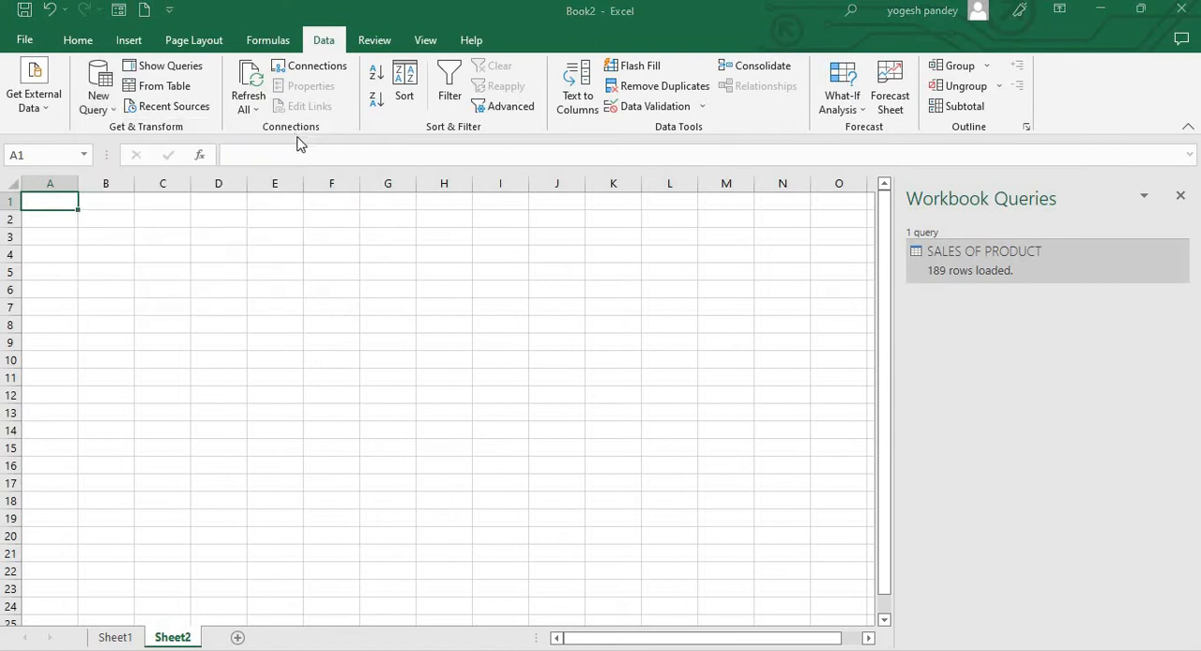
click(330, 150)
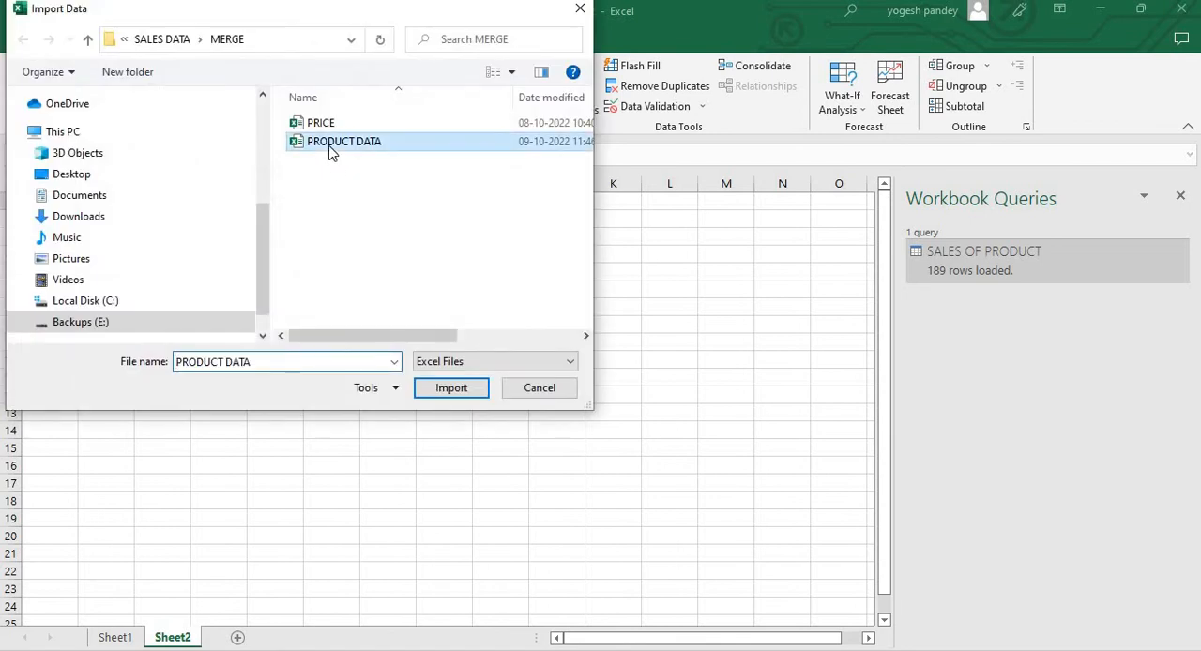
click(323, 125)
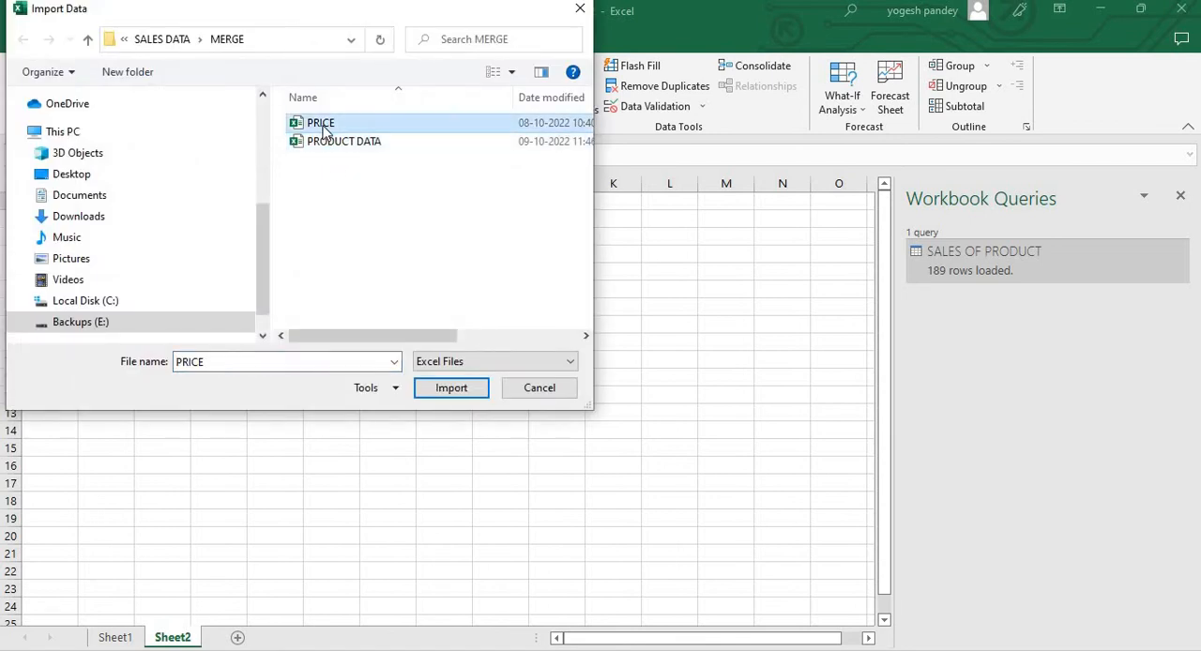
click(329, 146)
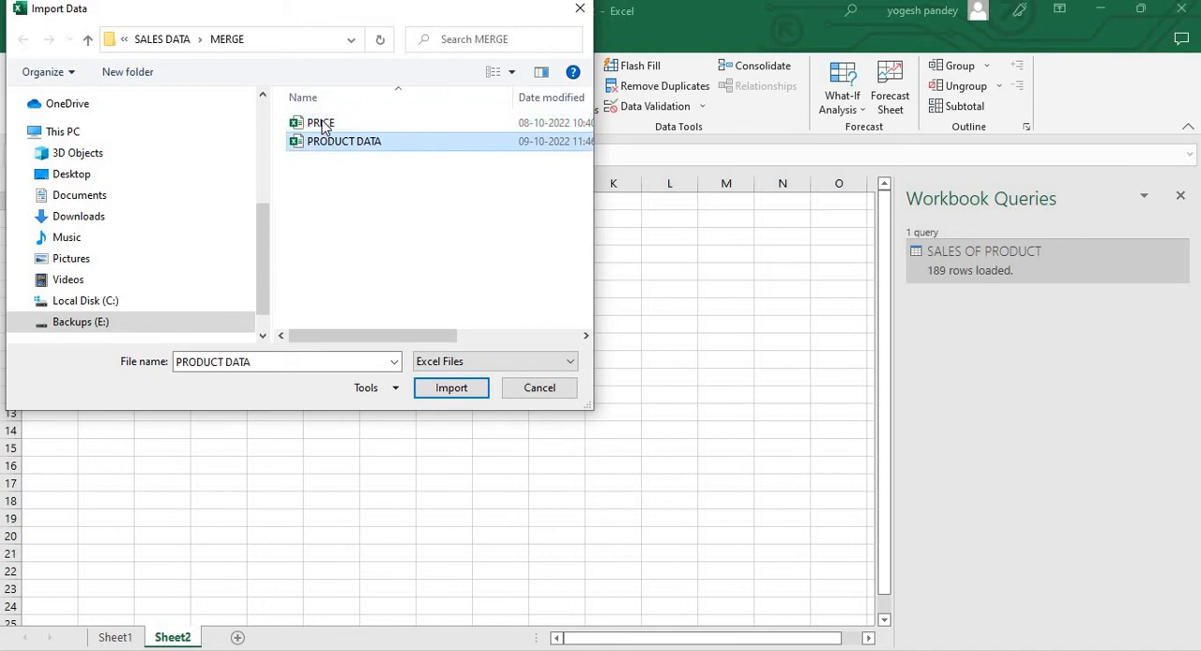
double_click(322, 124)
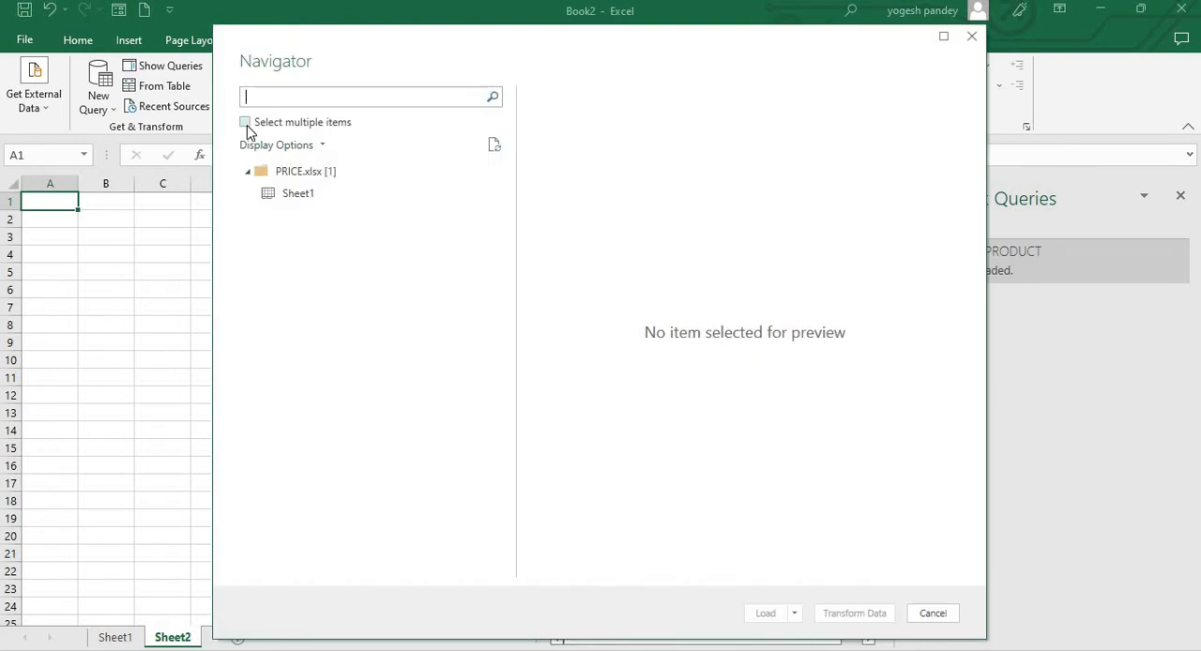
Load Sheet1 of PRICE.xlsx with multiple-item selection, using Only Create Connection and adding the data to the Data Model
click(245, 122)
click(263, 196)
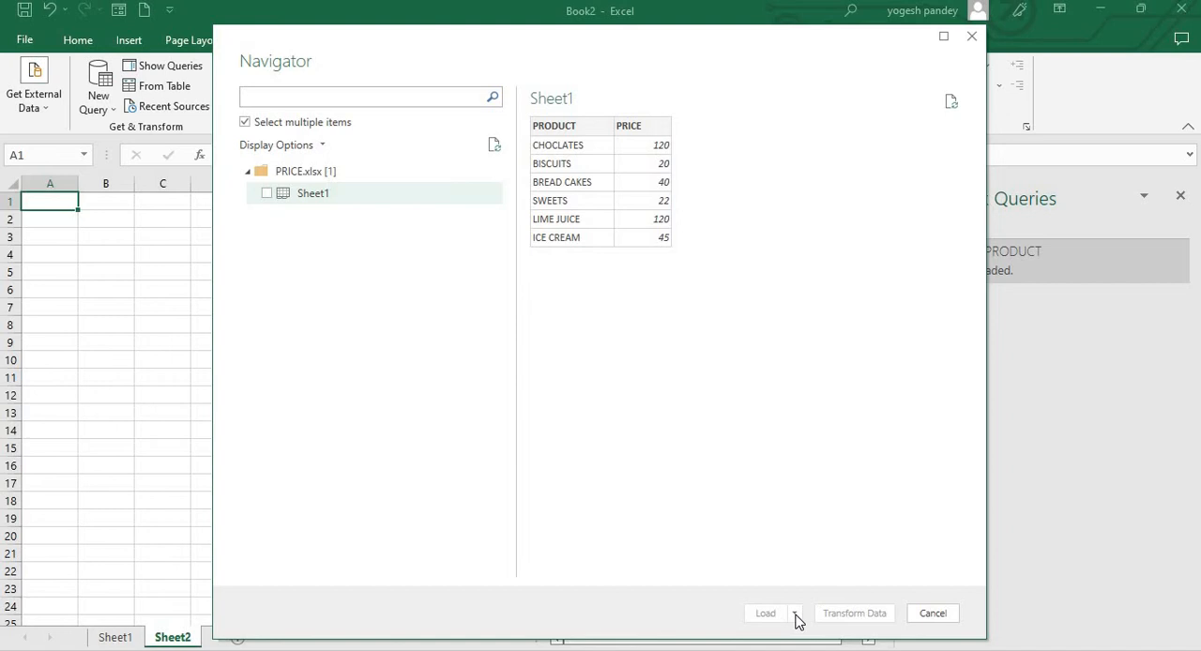
click(268, 195)
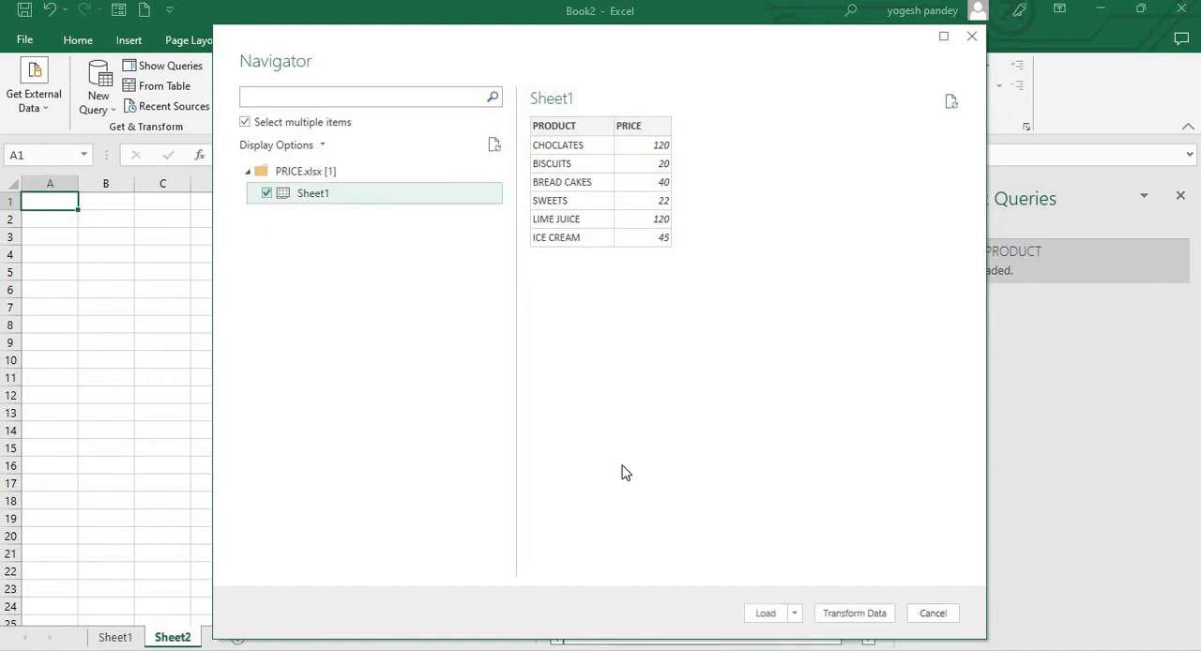
click(794, 613)
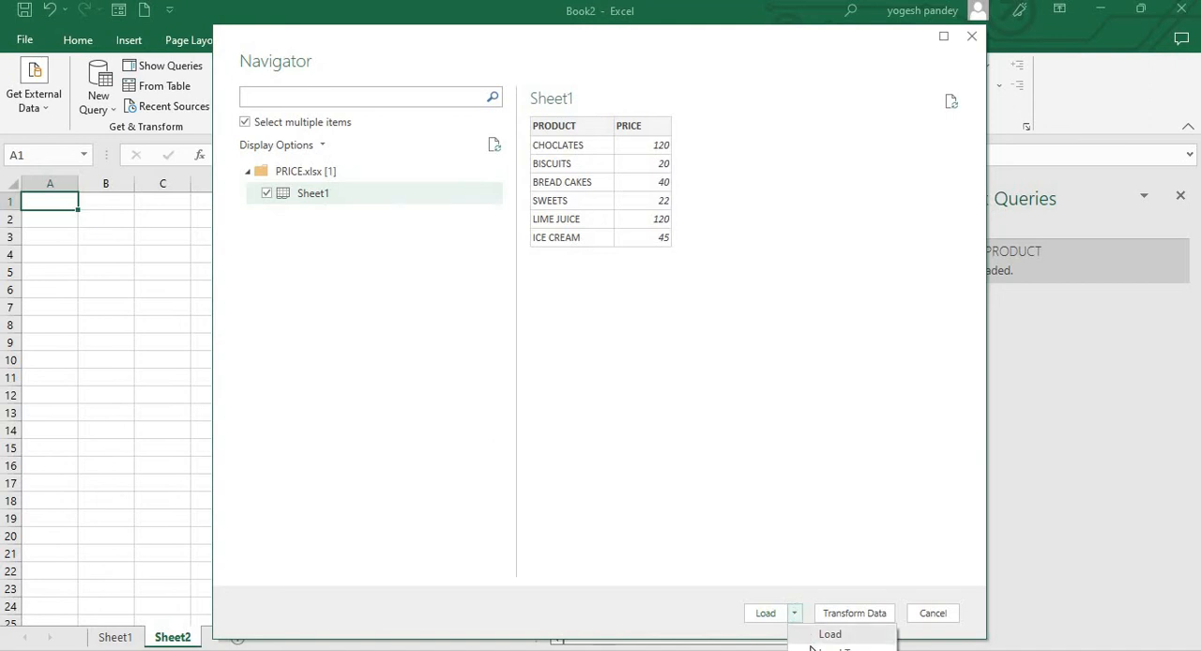
click(815, 635)
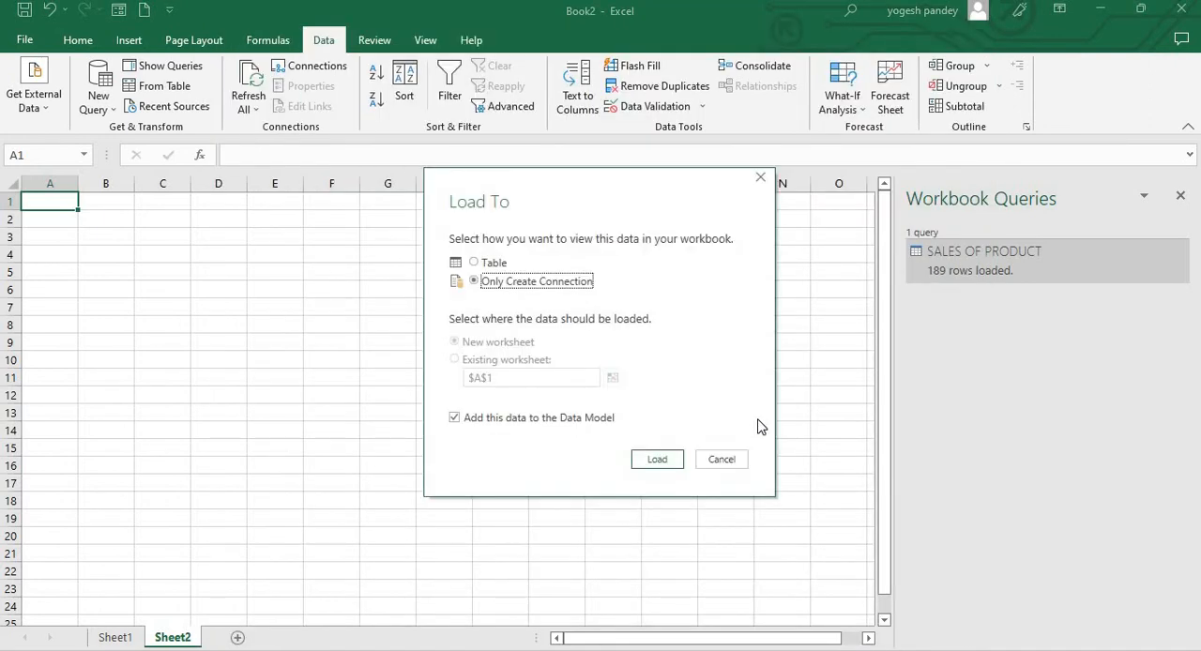
click(657, 463)
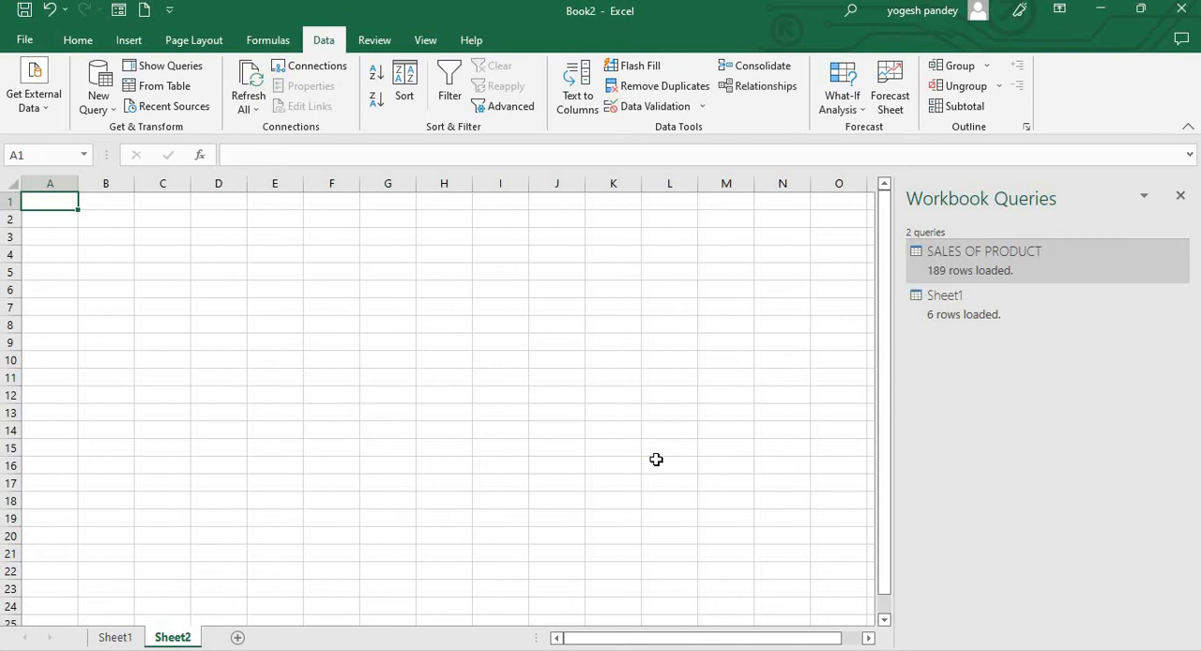
Start a Merge query with SALES OF PRODUCT as the first table and Sheet1 as the second
click(118, 122)
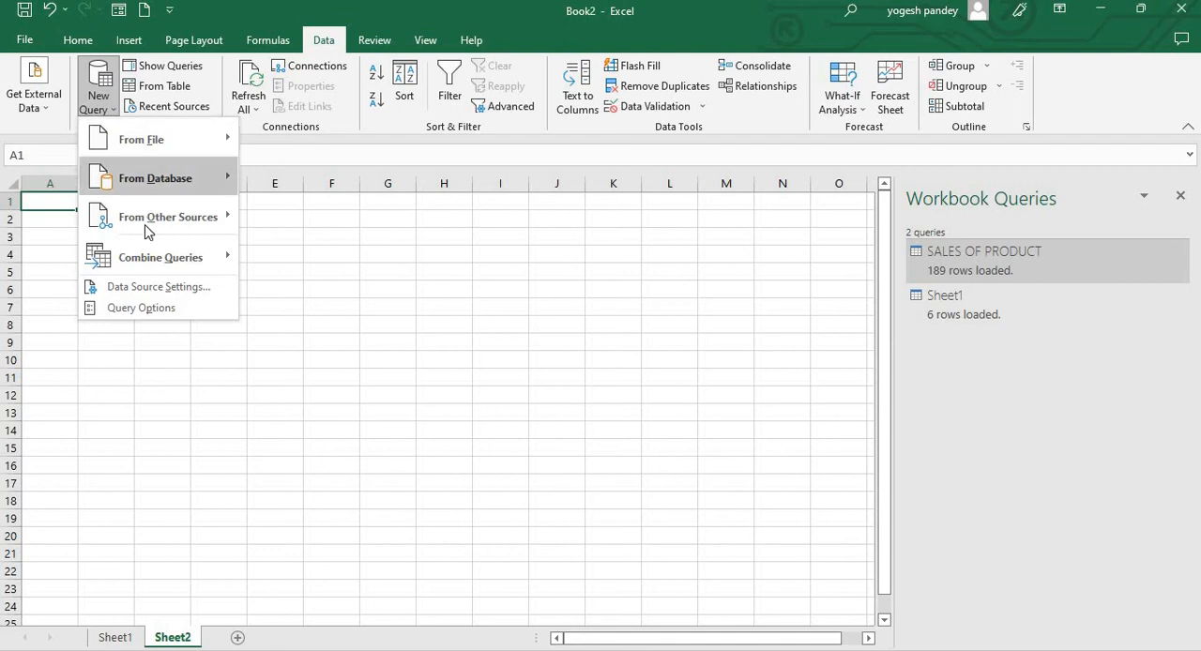
mouse_move(148, 246)
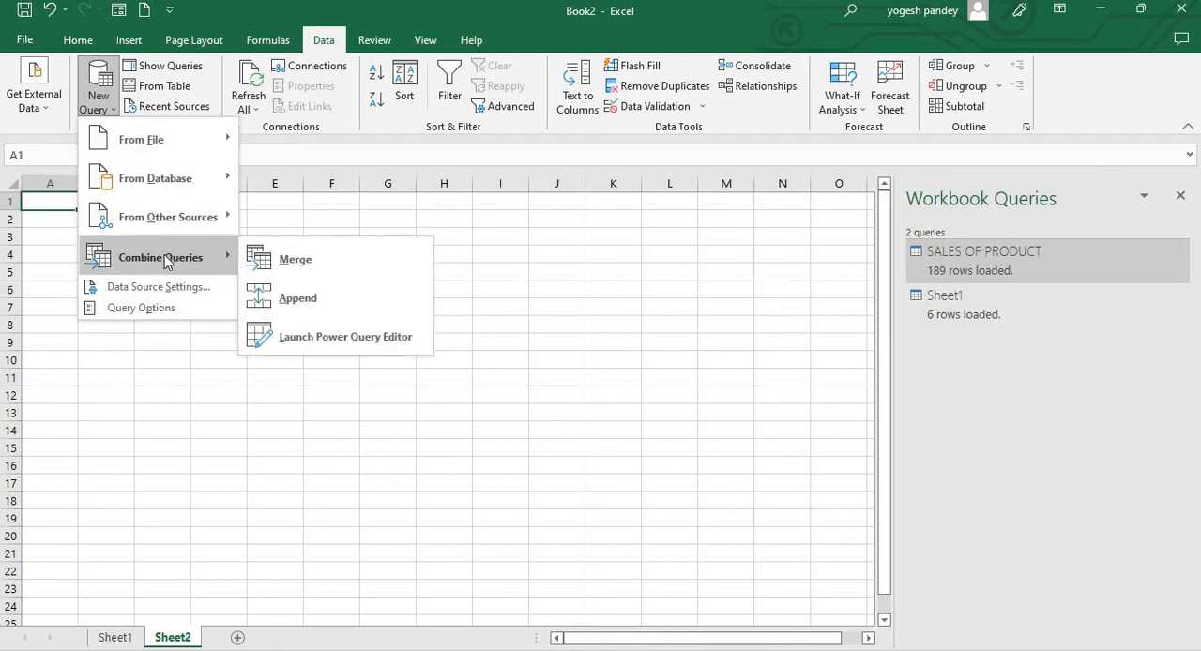
click(281, 260)
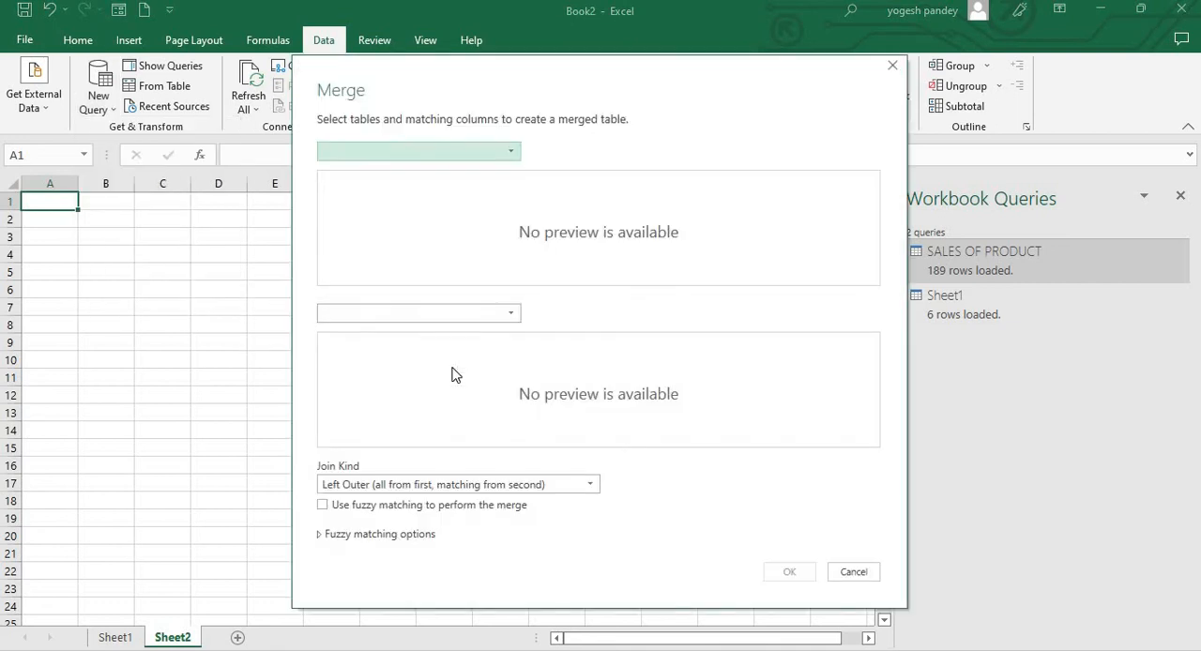
click(486, 153)
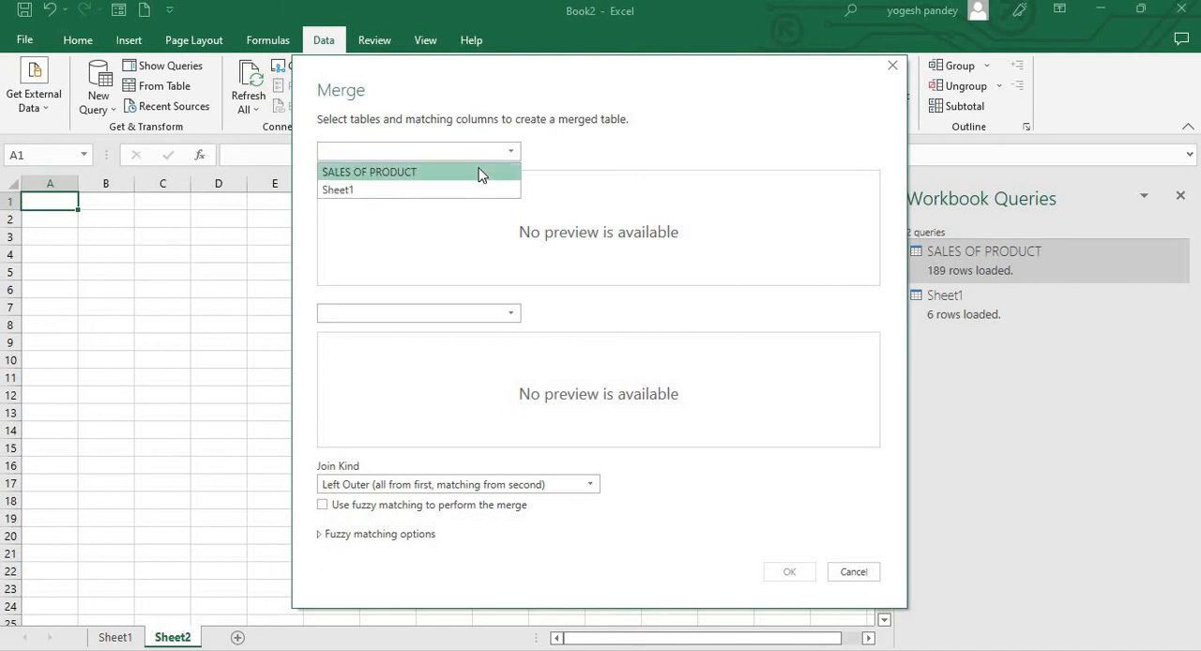
click(480, 175)
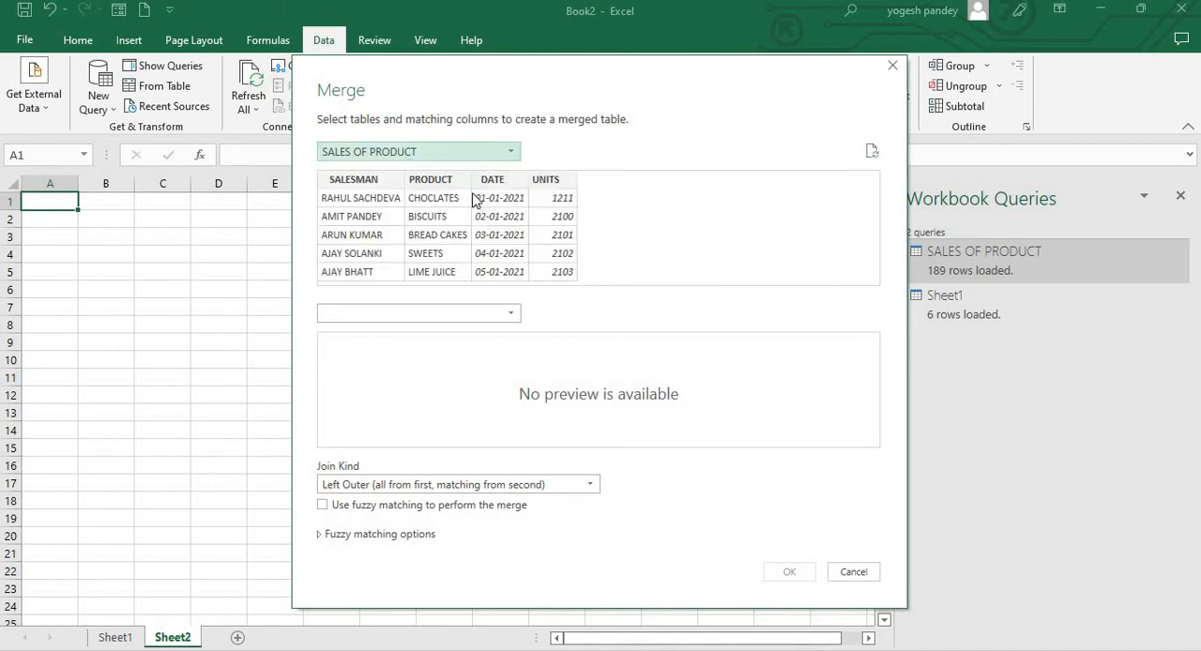
click(512, 316)
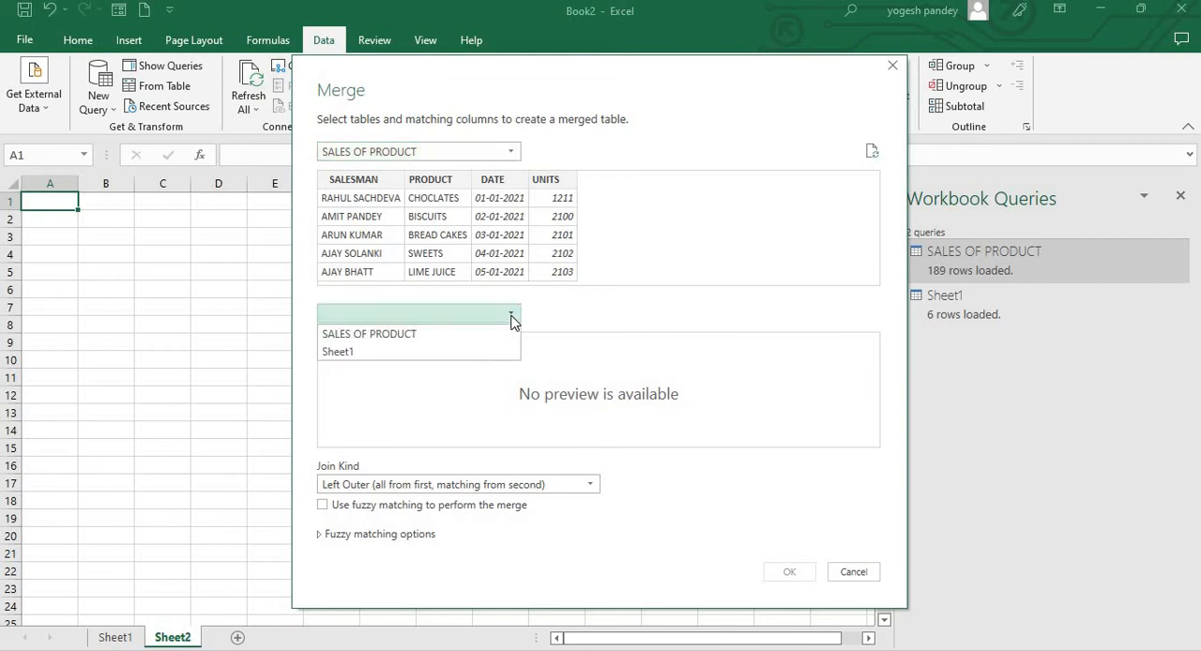
click(459, 363)
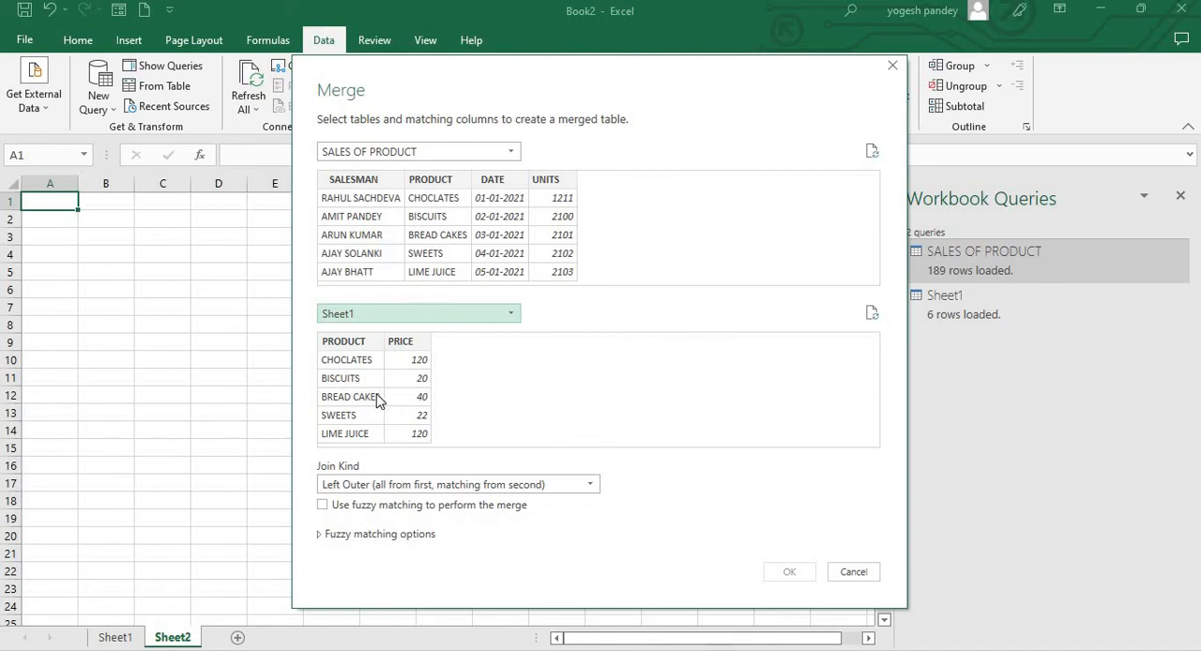
Match the two tables on their PRODUCT columns and create the merge with a Left Outer join
click(357, 347)
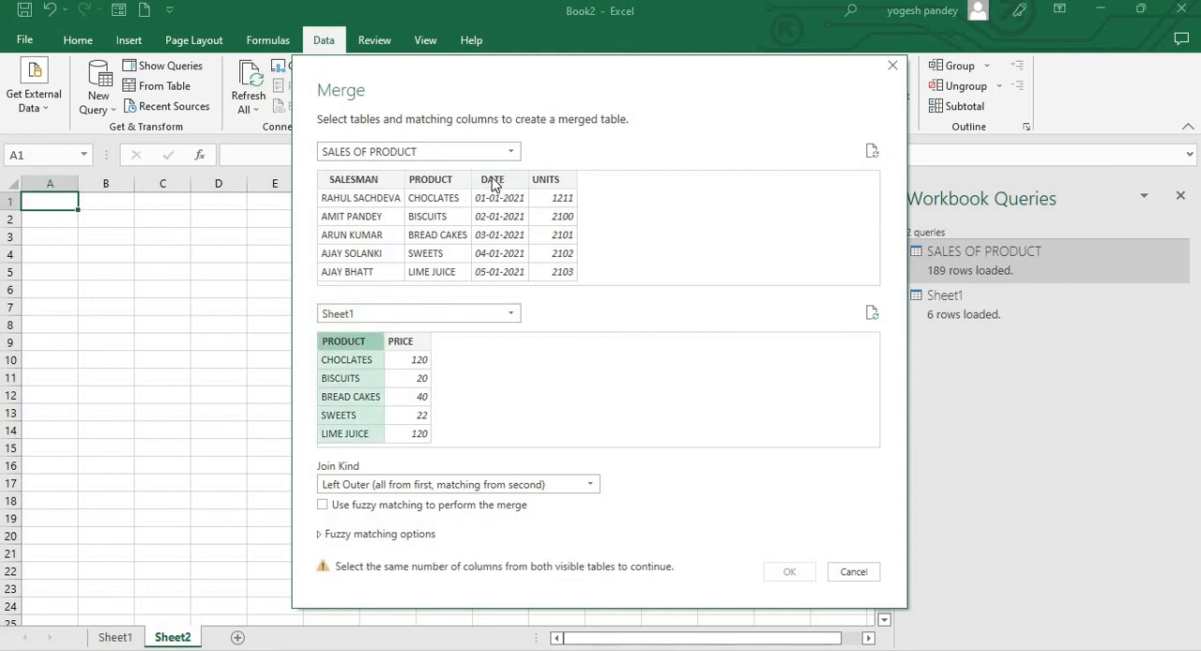
click(435, 183)
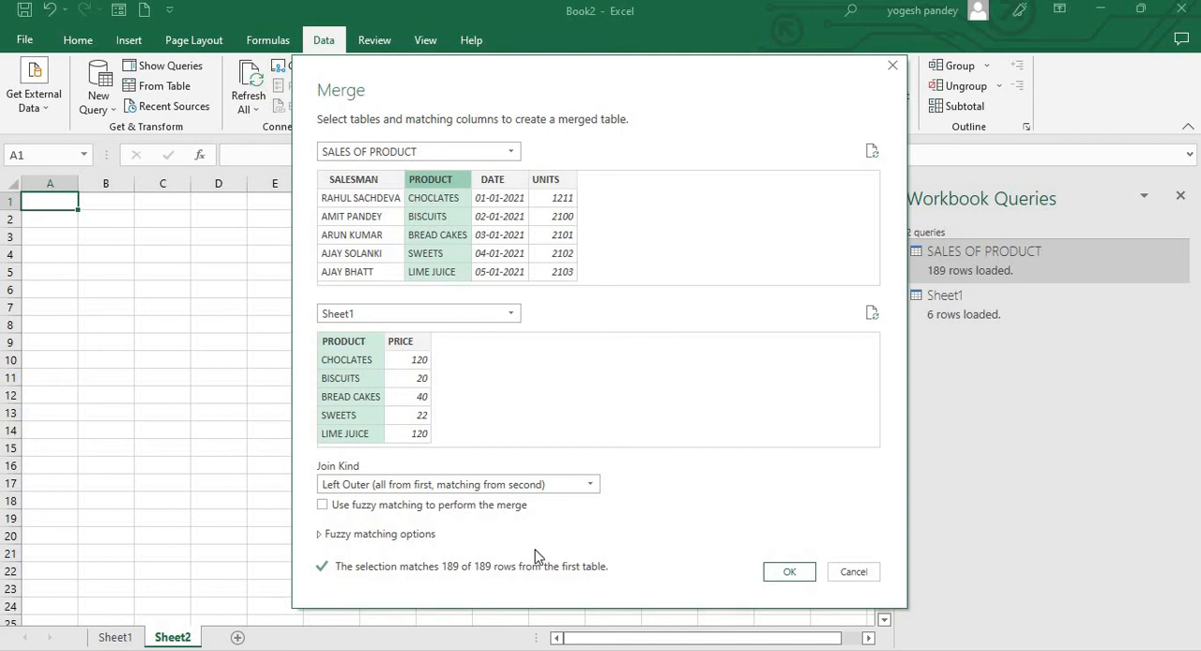
click(787, 574)
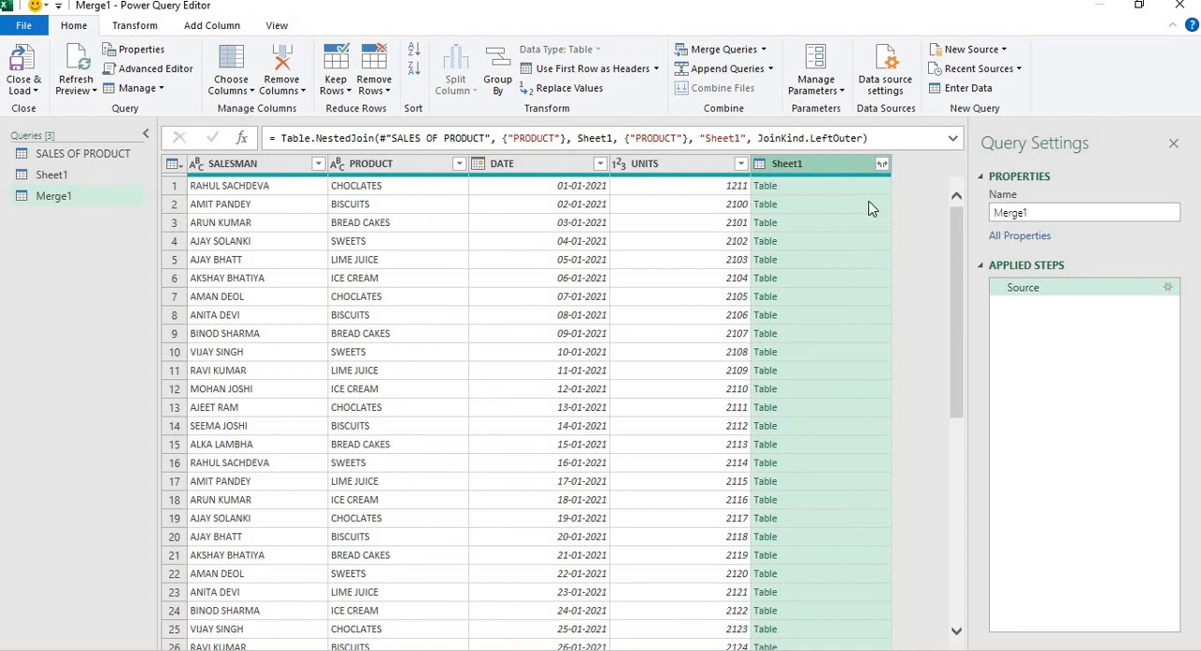
Expand the merged Sheet1 column to include only PRICE, leaving out PRODUCT and keeping the original column name as prefix
click(882, 164)
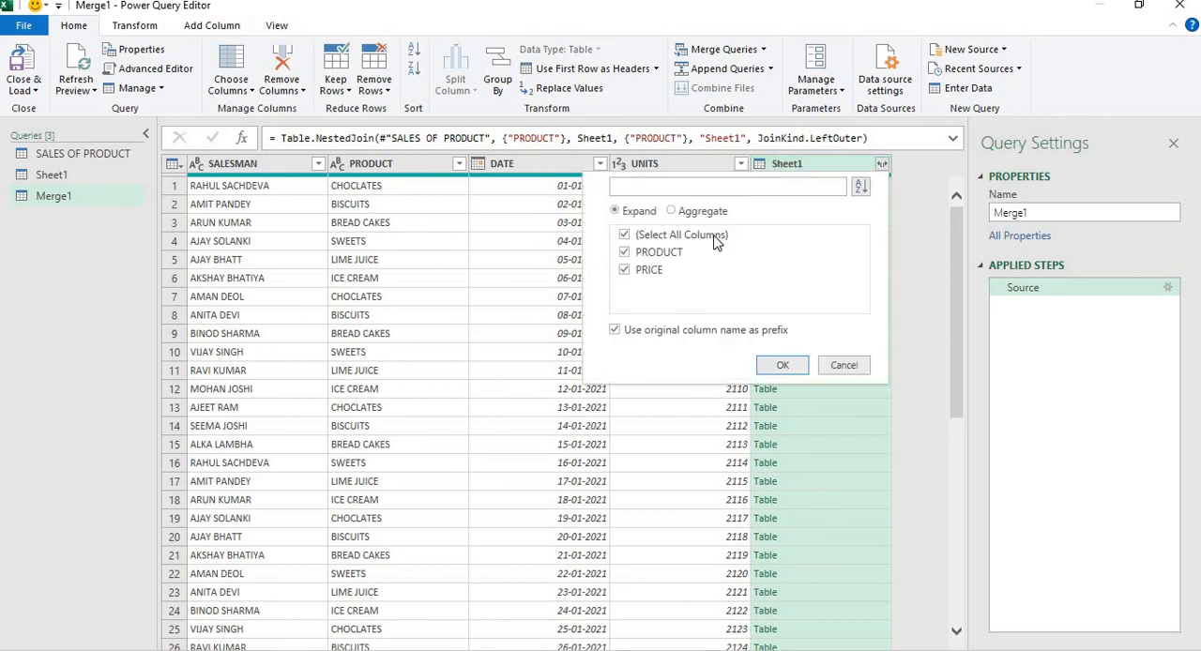
click(624, 254)
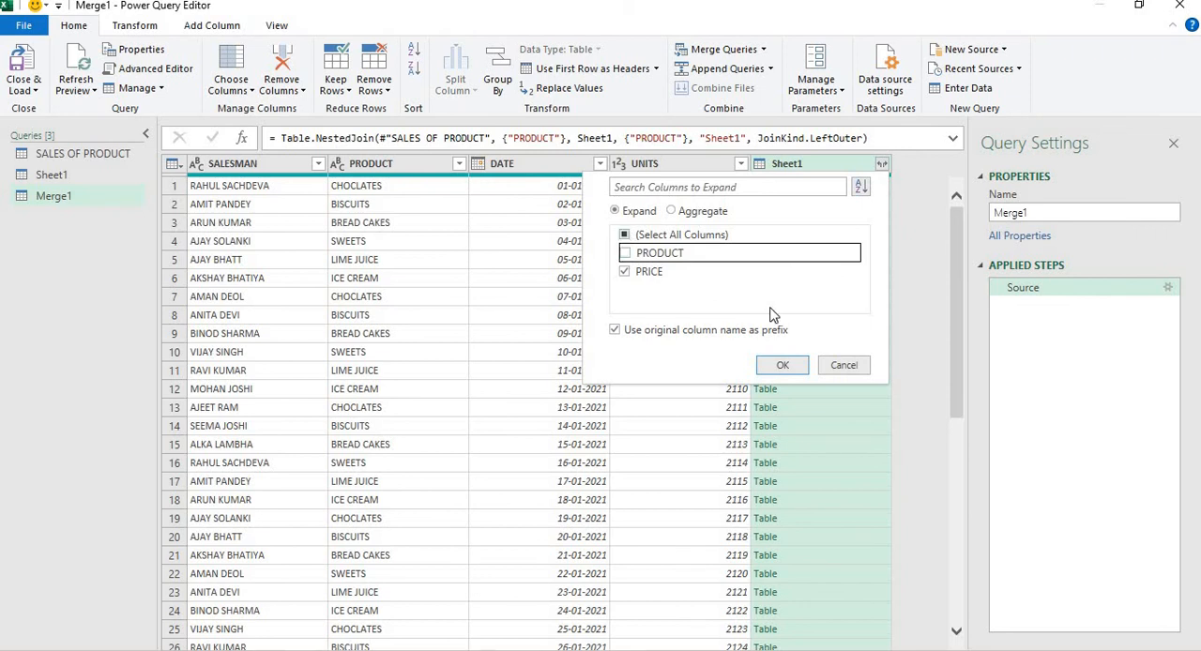
click(780, 366)
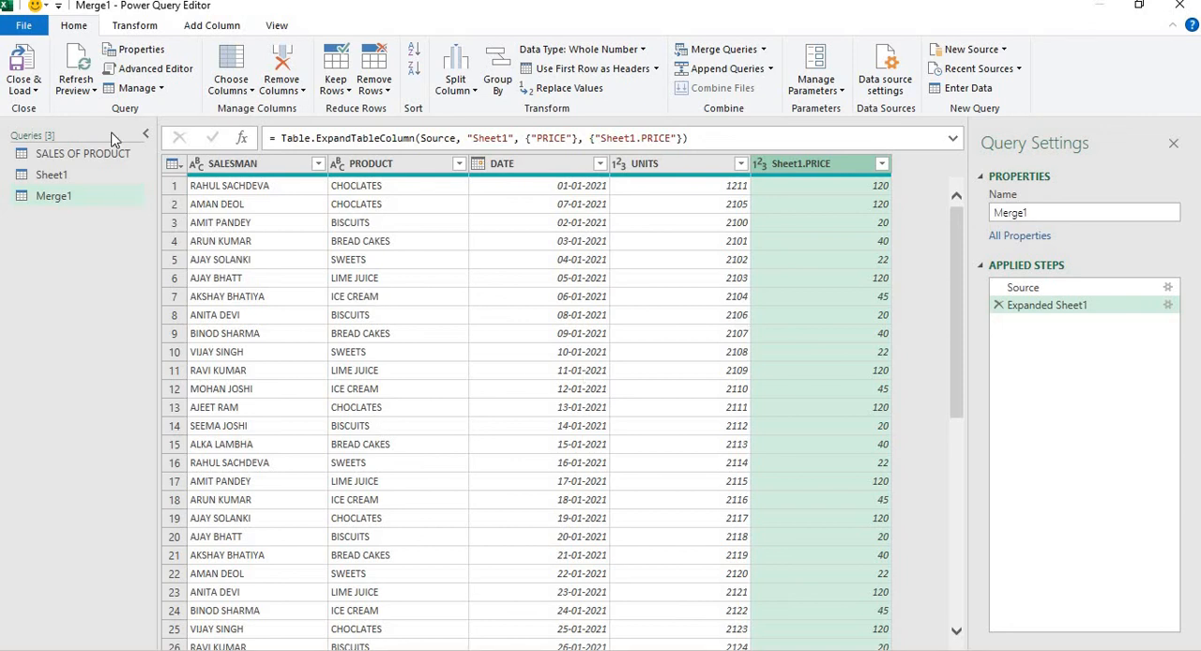
Close the Power Query Editor and load the merged query into the workbook
click(31, 89)
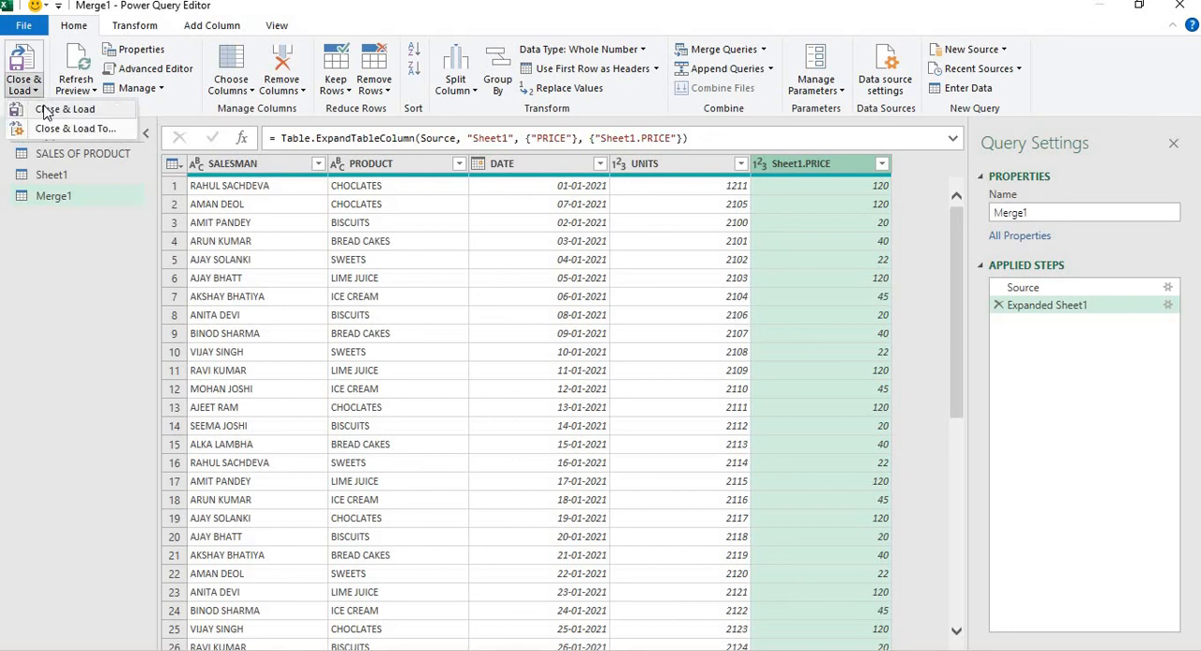
click(47, 110)
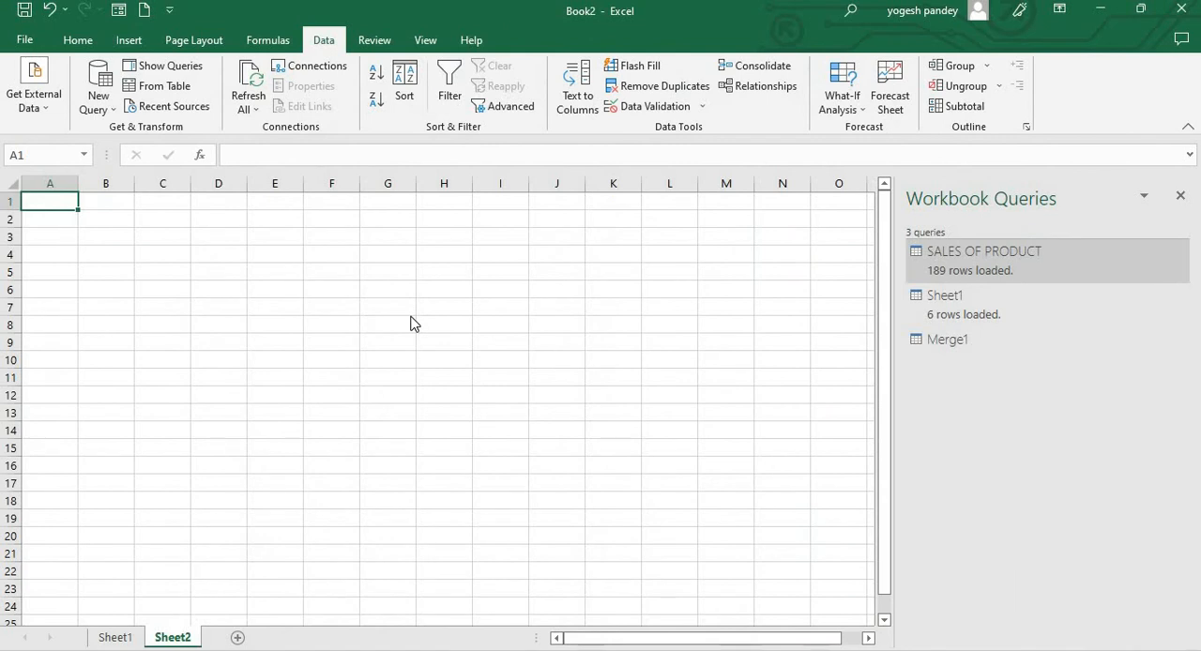